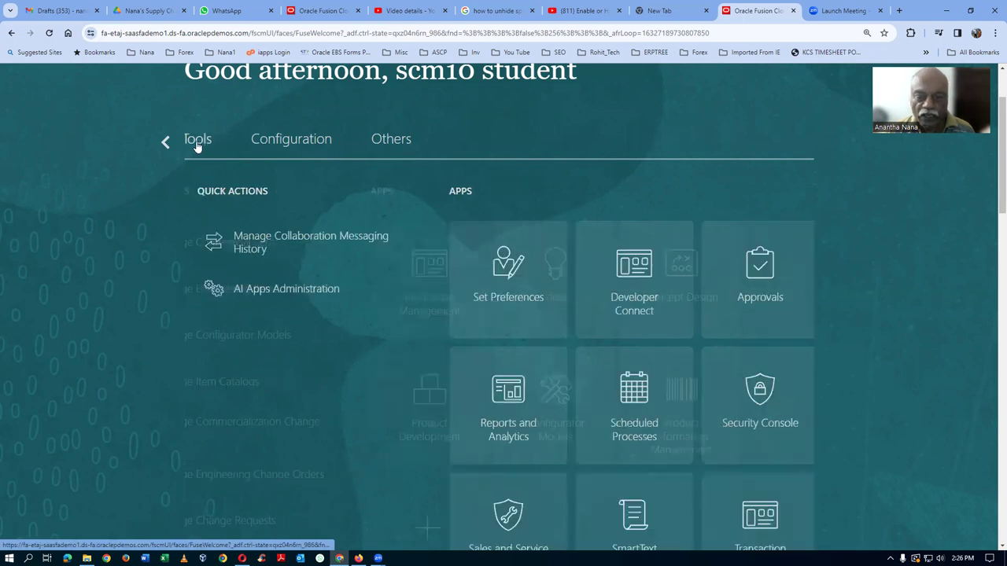
Go from the home page's Configuration apps to Sandboxes and begin a new sandbox.
{"action": "left_click", "coordinate": [307, 143]}
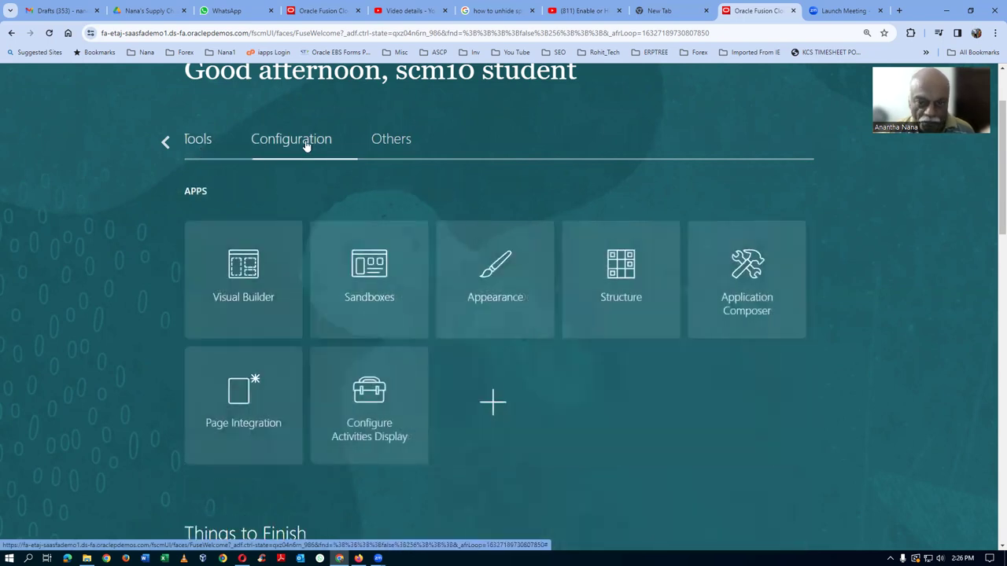
{"action": "left_click", "coordinate": [381, 315]}
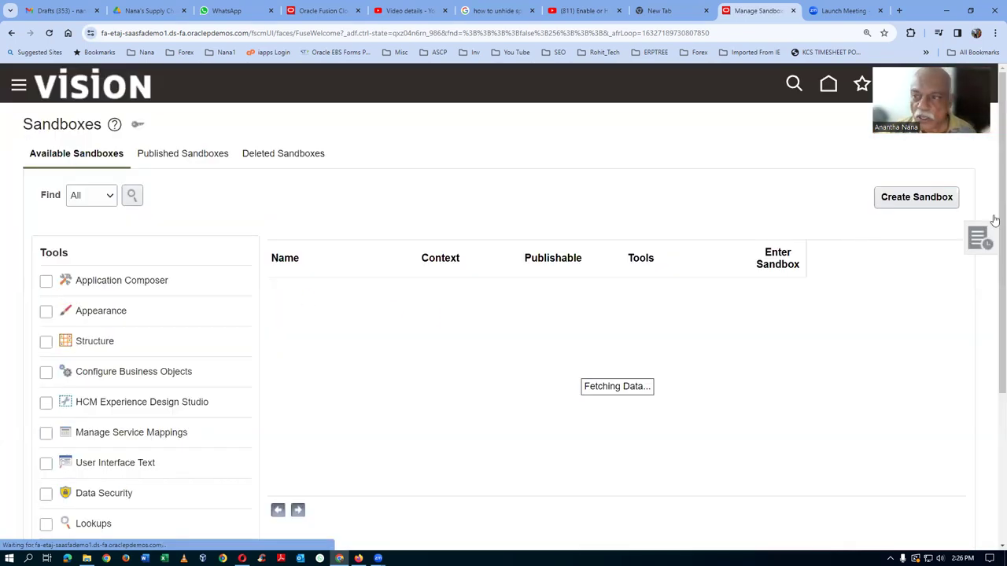
{"action": "left_click", "coordinate": [922, 199]}
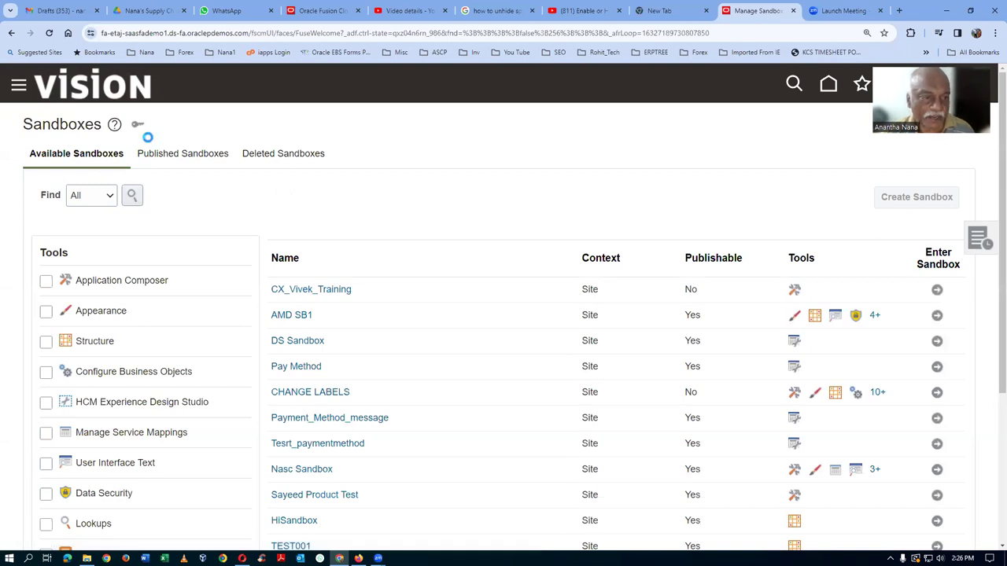
Create the sandbox 'test 123' with the Structure tool active and enter it.
{"action": "left_click", "coordinate": [150, 170]}
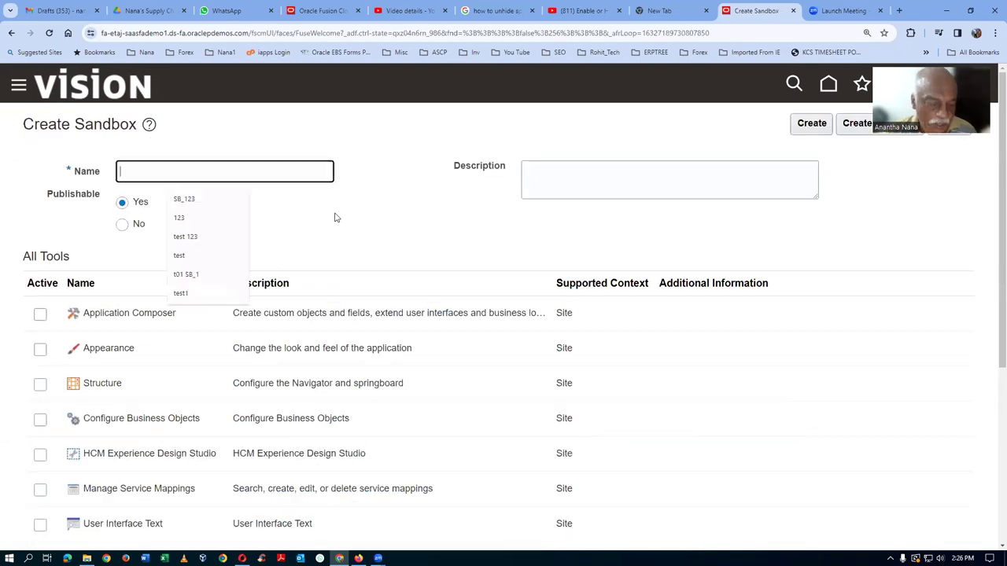
{"action": "type", "text": "test"}
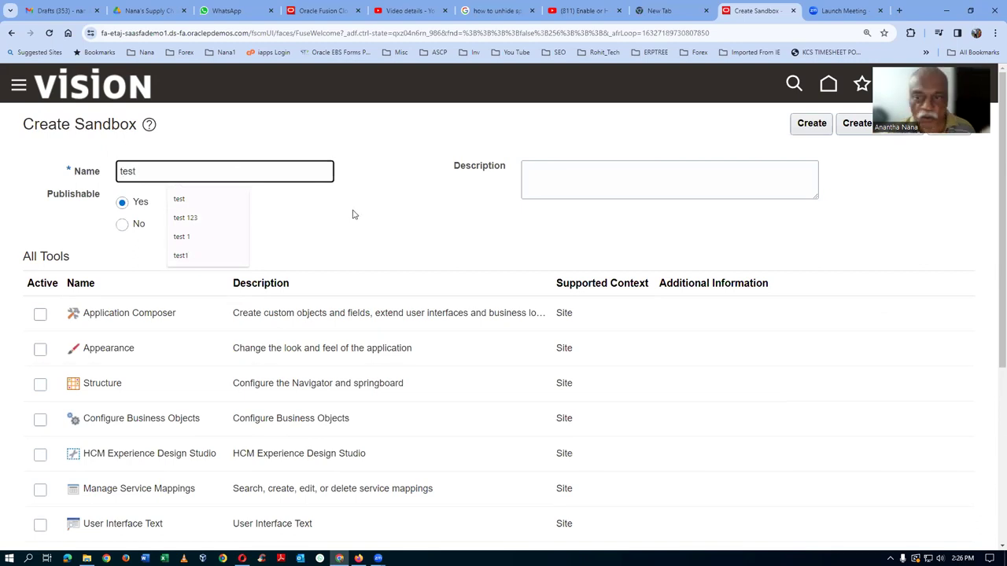
{"action": "left_click", "coordinate": [40, 384]}
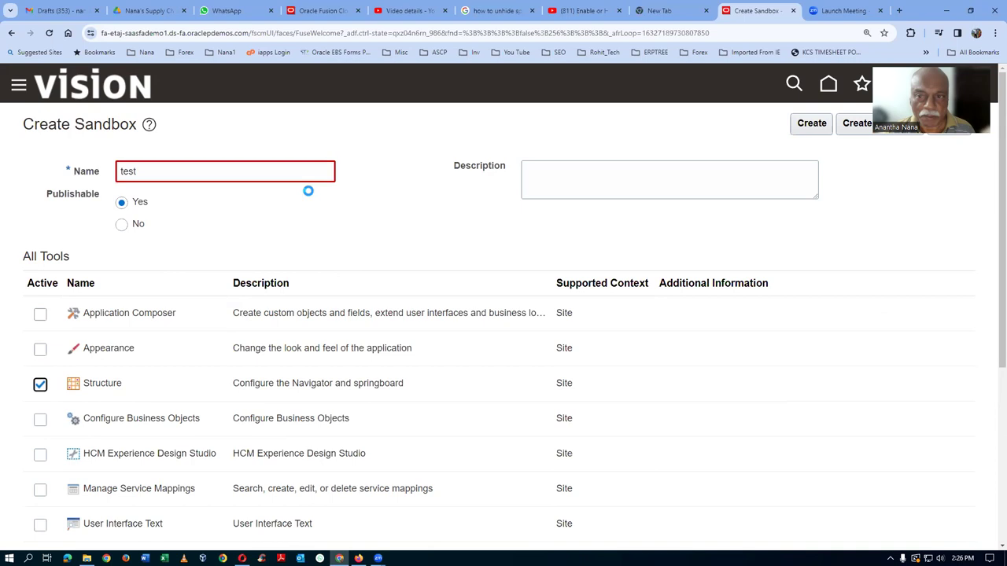
{"action": "left_click", "coordinate": [164, 171]}
{"action": "type", "text": "123"}
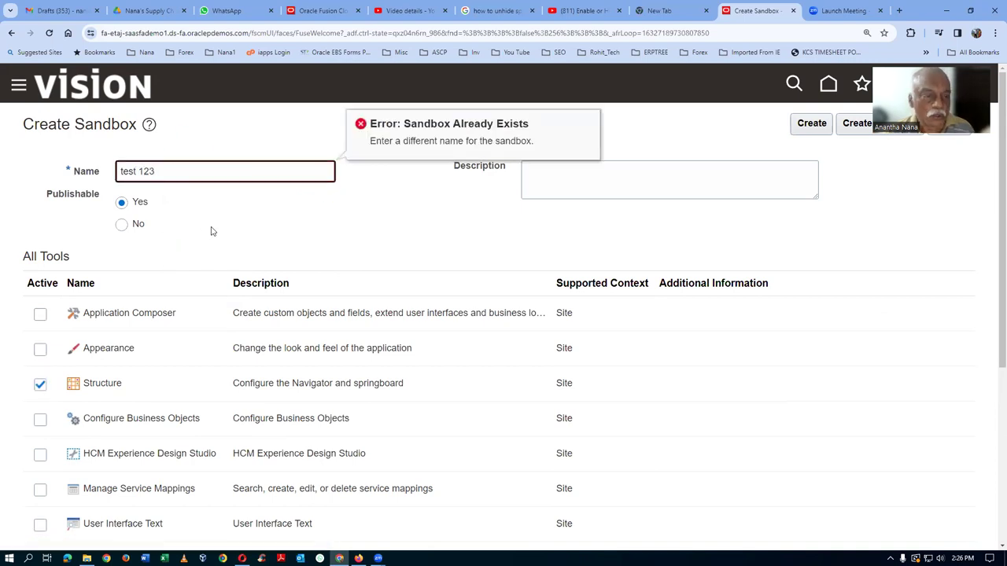
{"action": "left_click", "coordinate": [256, 225]}
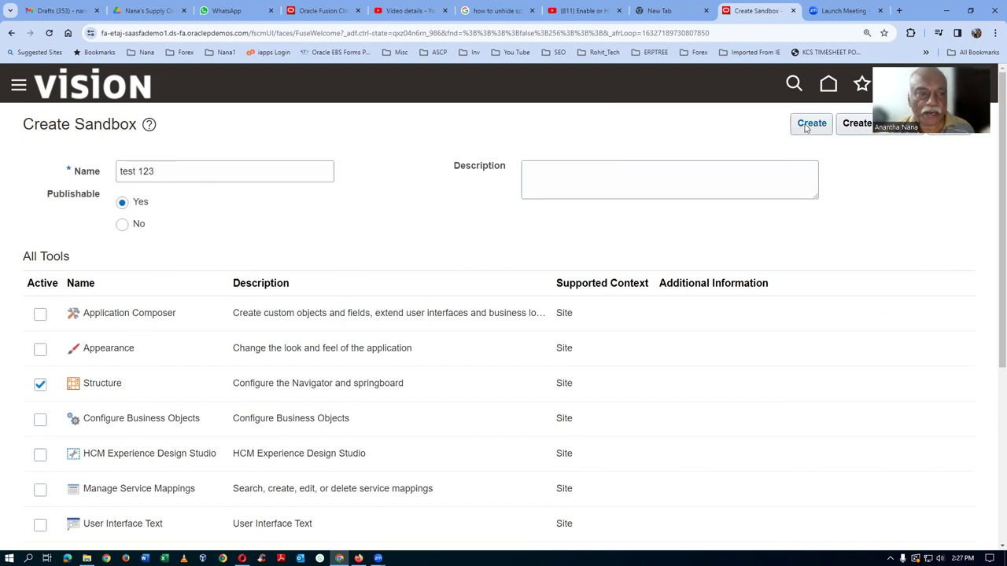
{"action": "left_click", "coordinate": [806, 129]}
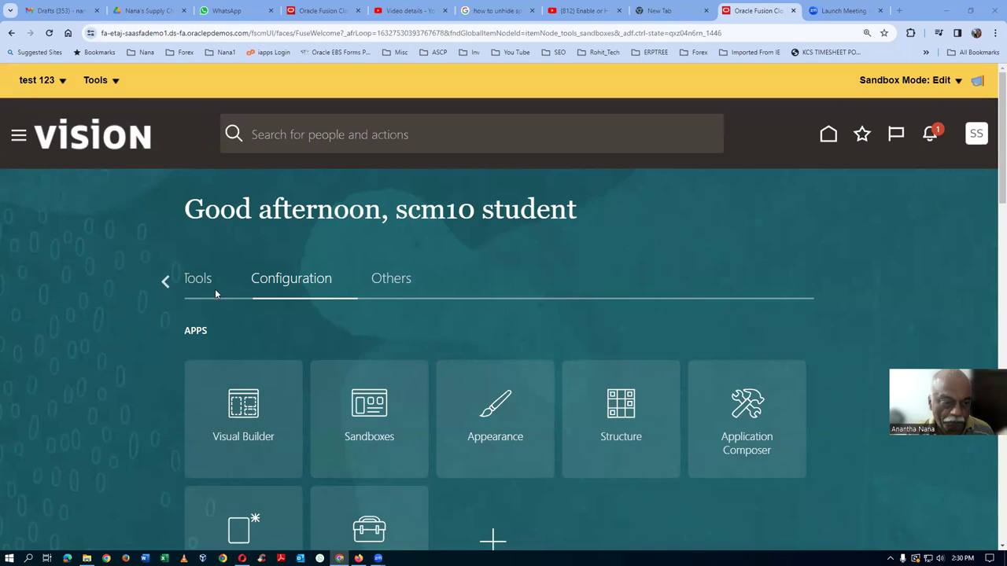
Browse the home page categories, then open Navigation Configuration via Tools > Structure.
{"action": "left_click", "coordinate": [164, 283]}
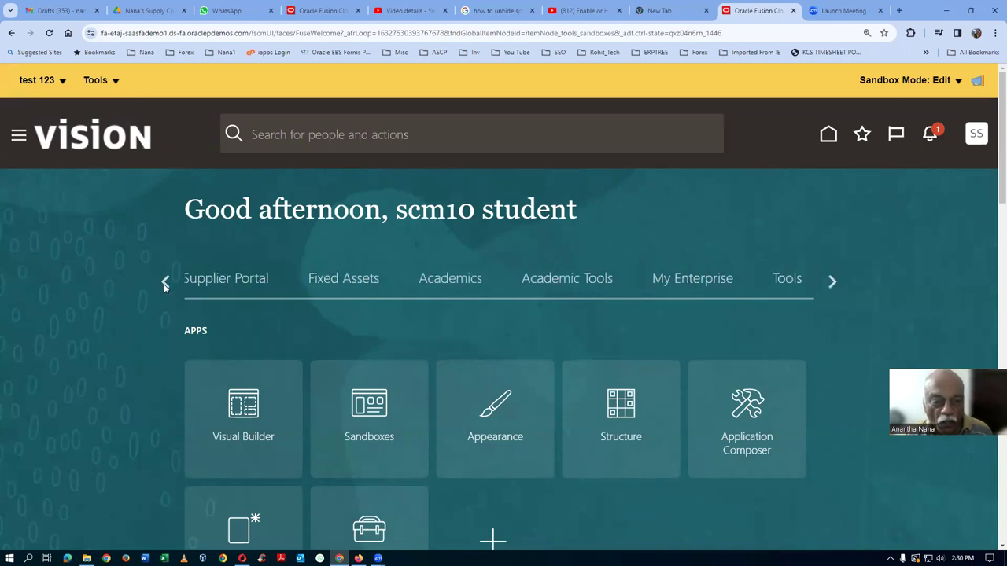
{"action": "left_click", "coordinate": [164, 284]}
{"action": "left_click", "coordinate": [164, 283]}
{"action": "left_click", "coordinate": [164, 283]}
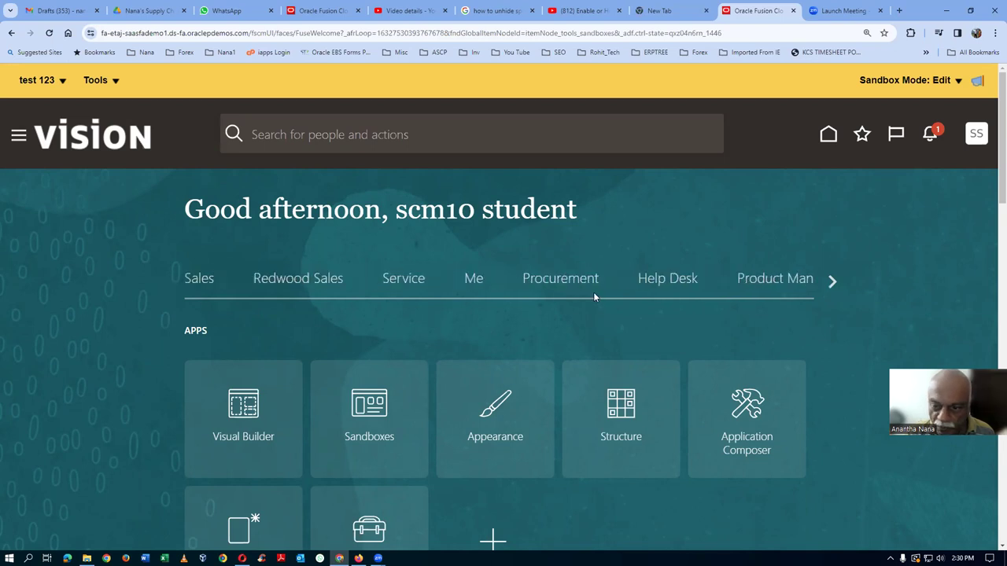
{"action": "left_click", "coordinate": [831, 282]}
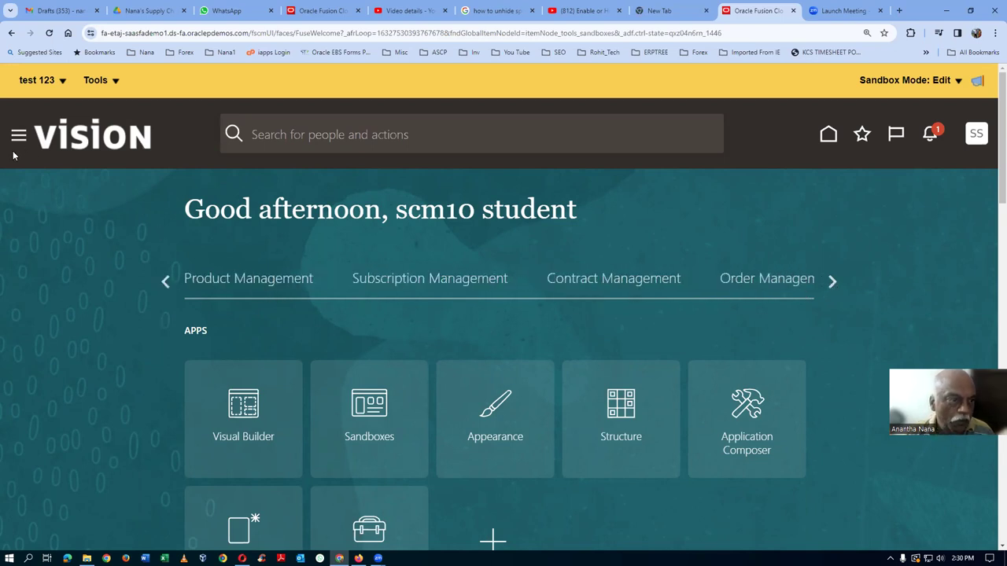
{"action": "left_click", "coordinate": [88, 89]}
{"action": "left_click", "coordinate": [115, 103]}
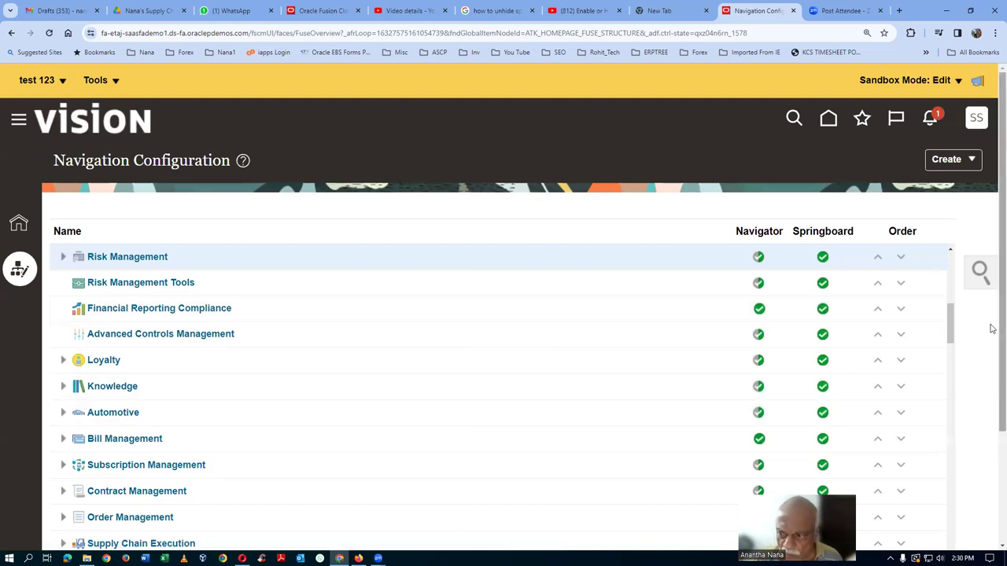
Scroll the Navigation Configuration table down to Product Management and open its Edit Group page.
{"action": "scroll", "coordinate": [992, 328], "scroll_direction": "down", "scroll_amount": 2}
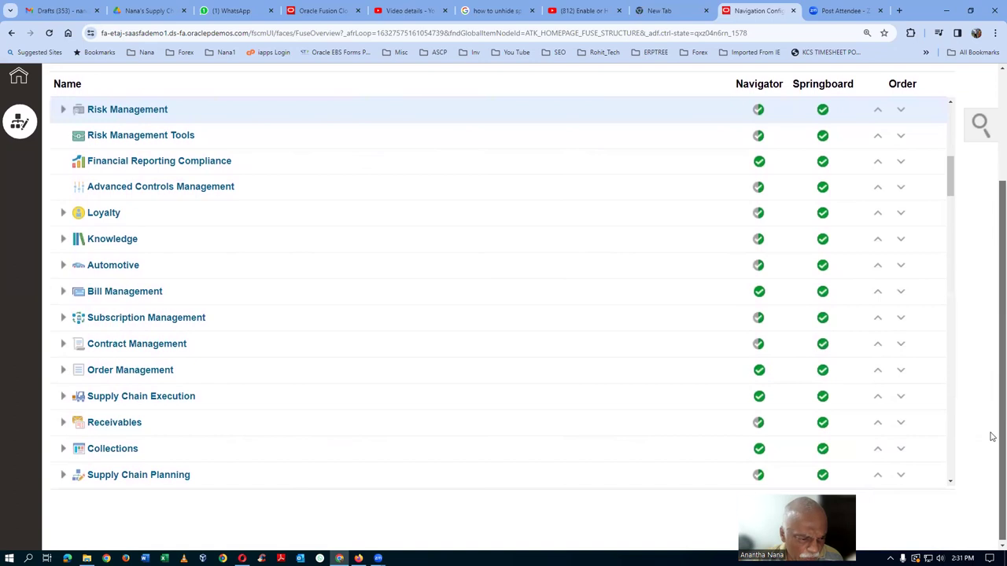
{"action": "scroll", "coordinate": [955, 206], "scroll_direction": "down", "scroll_amount": 3}
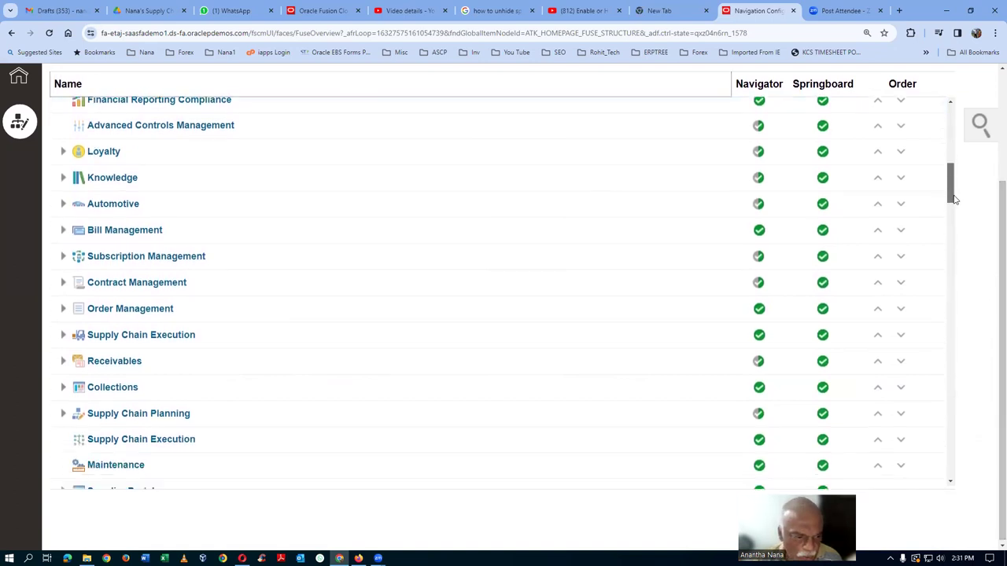
{"action": "scroll", "coordinate": [958, 214], "scroll_direction": "down", "scroll_amount": 3}
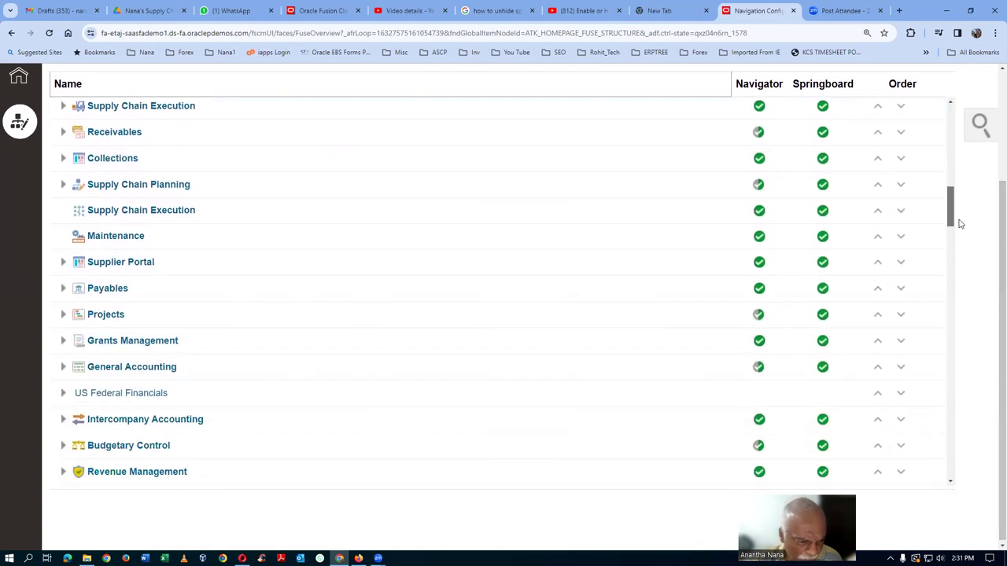
{"action": "left_click_drag", "start_coordinate": [960, 226], "coordinate": [976, 101]}
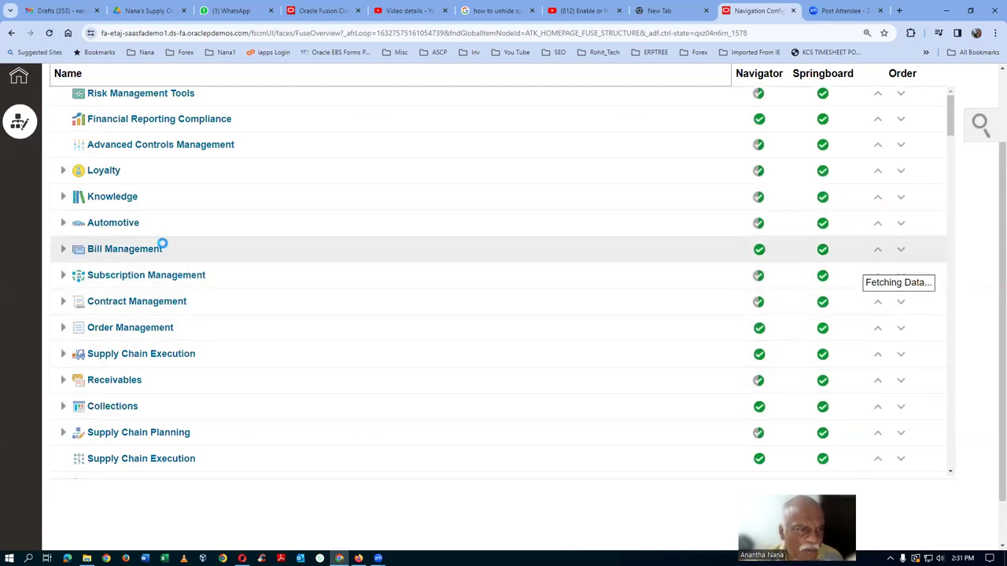
{"action": "scroll", "coordinate": [164, 249], "scroll_direction": "up", "scroll_amount": 5}
{"action": "scroll", "coordinate": [166, 252], "scroll_direction": "down", "scroll_amount": 2}
{"action": "scroll", "coordinate": [200, 341], "scroll_direction": "down", "scroll_amount": 2}
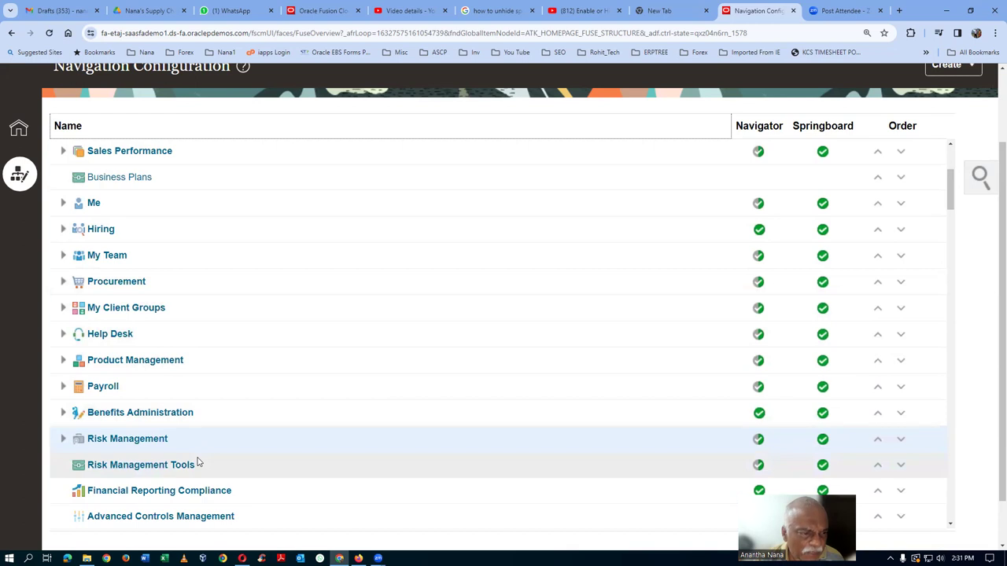
{"action": "scroll", "coordinate": [198, 462], "scroll_direction": "down", "scroll_amount": 1}
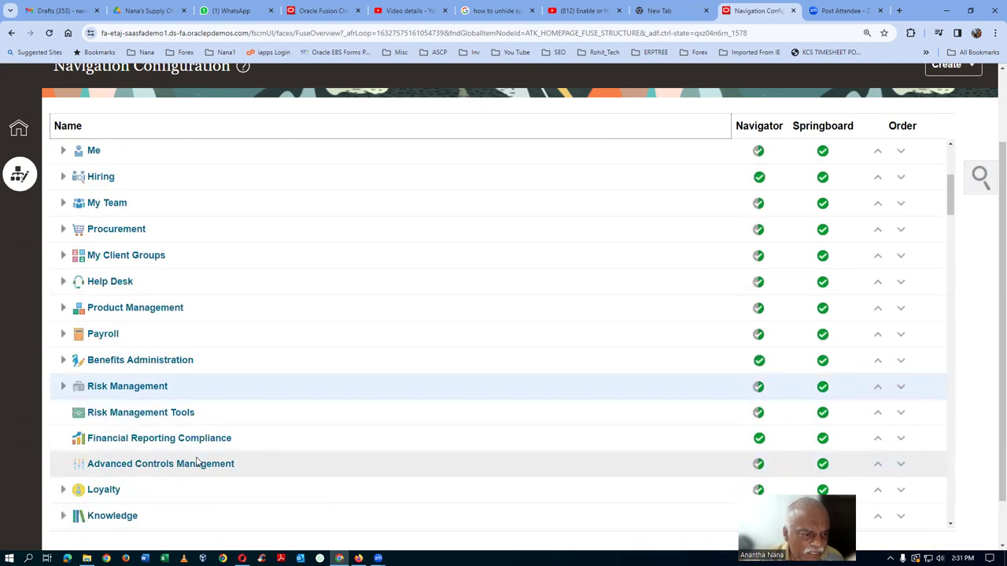
{"action": "left_click", "coordinate": [122, 311]}
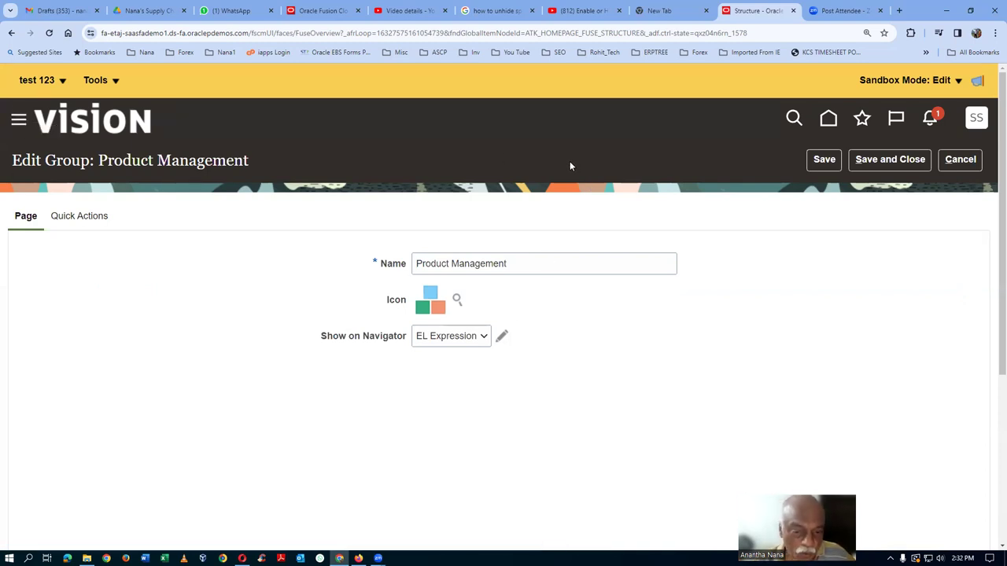
Open the Show on Navigator expression in the Expression Editor and validate it as true.
{"action": "left_click", "coordinate": [502, 337]}
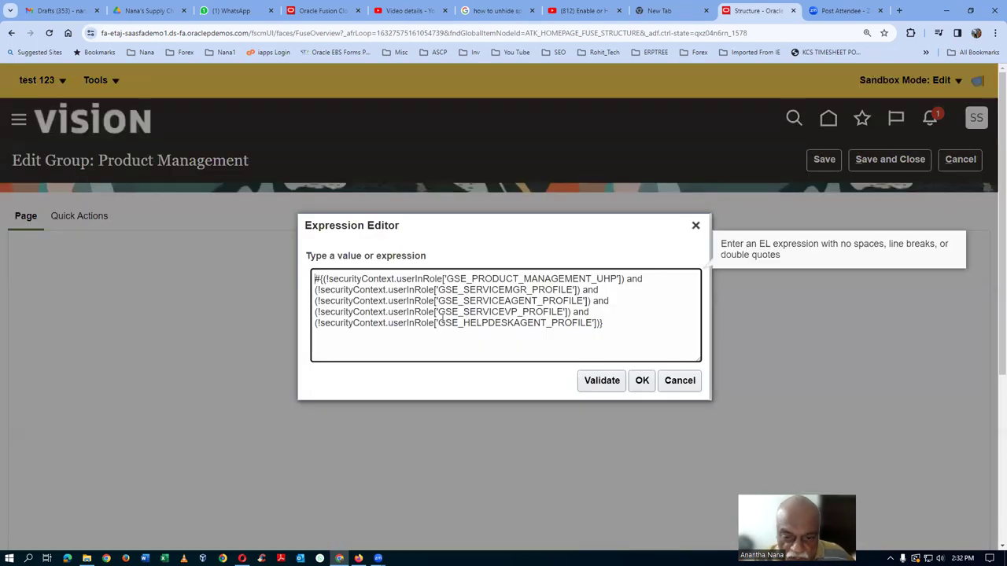
{"action": "left_click", "coordinate": [595, 384]}
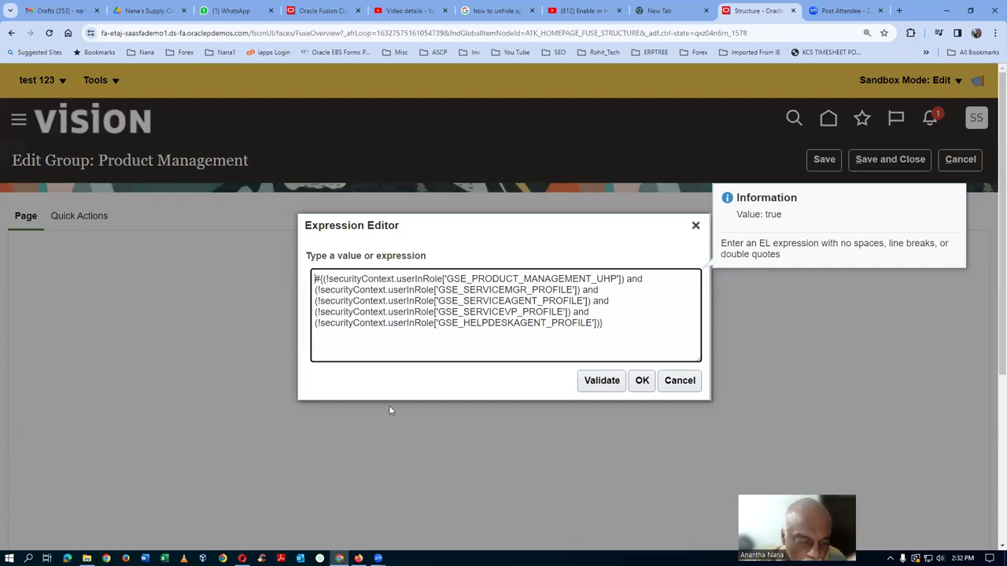
{"action": "key", "text": "ctrl+plus"}
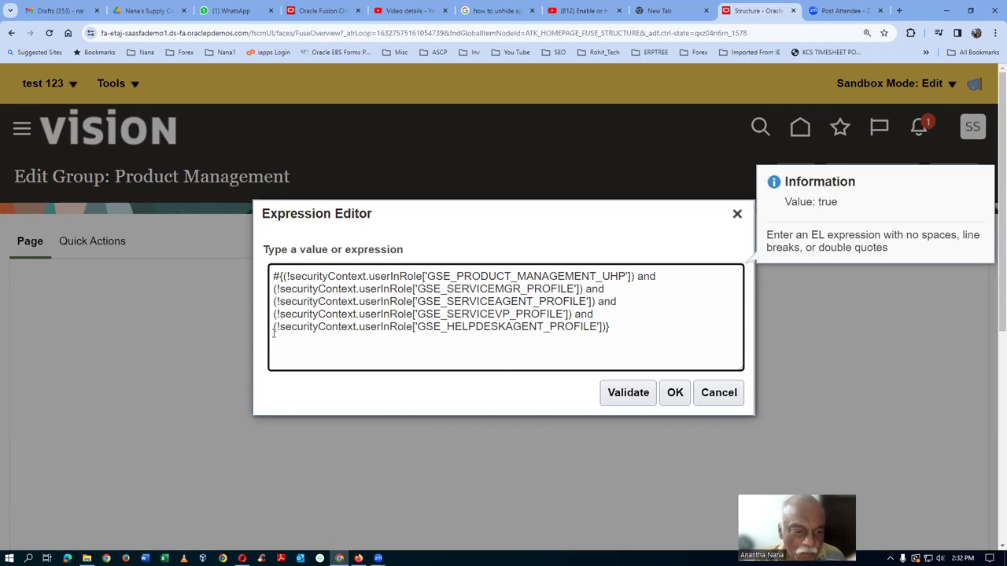
Remove the '!' negation from all five role checks in the navigator expression.
{"action": "left_click", "coordinate": [288, 276]}
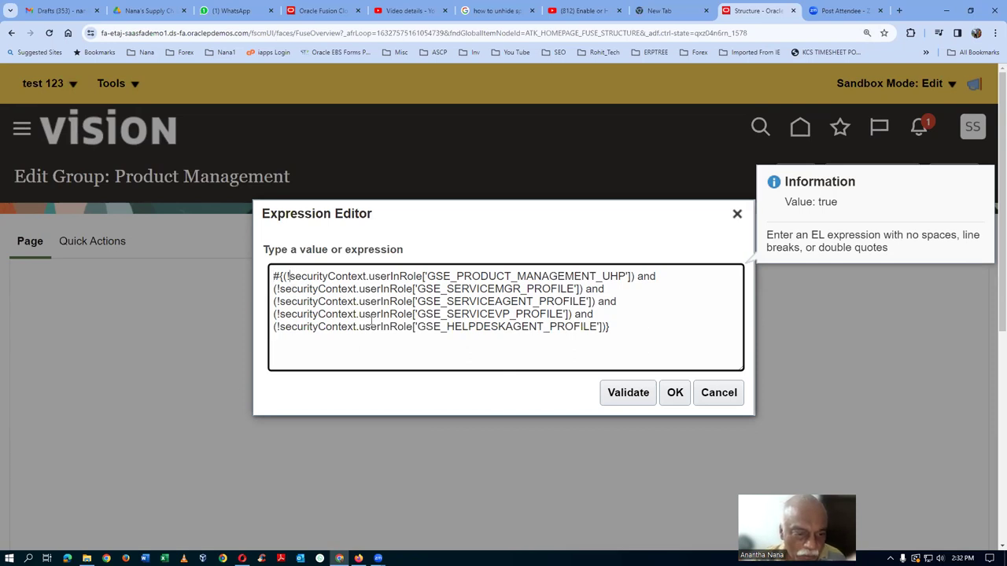
{"action": "key", "text": "BackSpace"}
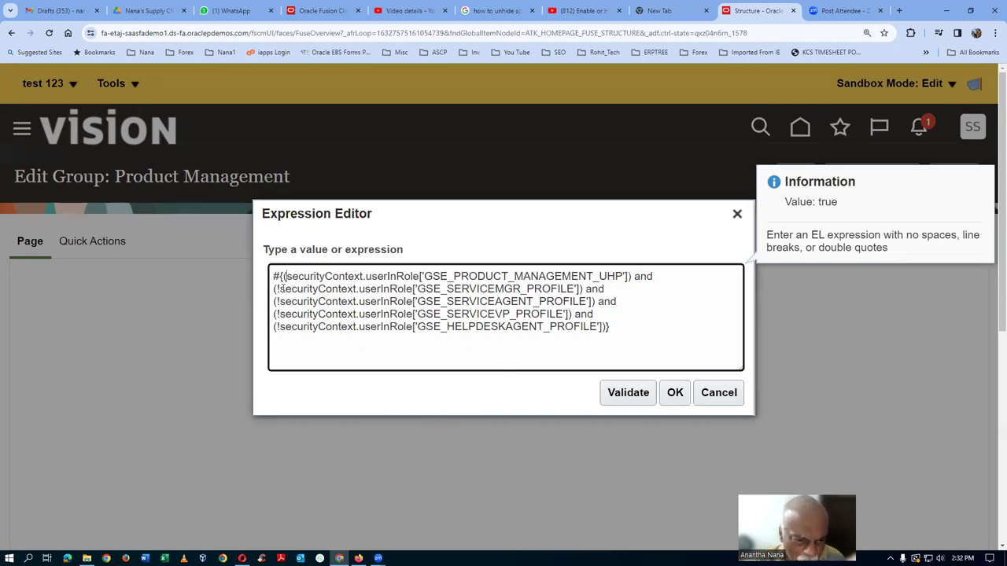
{"action": "left_click", "coordinate": [280, 289]}
{"action": "key", "text": "BackSpace"}
{"action": "left_click", "coordinate": [280, 302]}
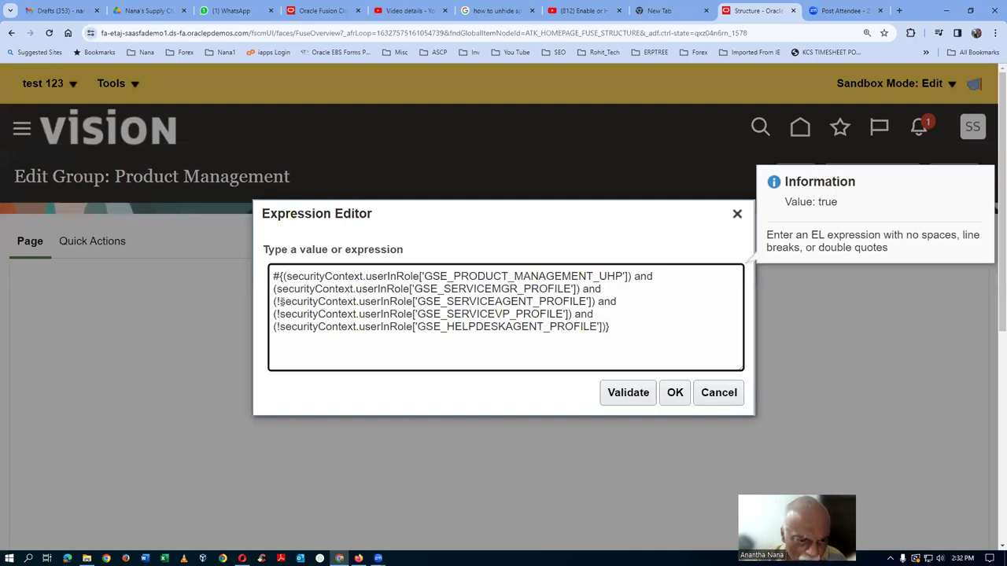
{"action": "key", "text": "BackSpace"}
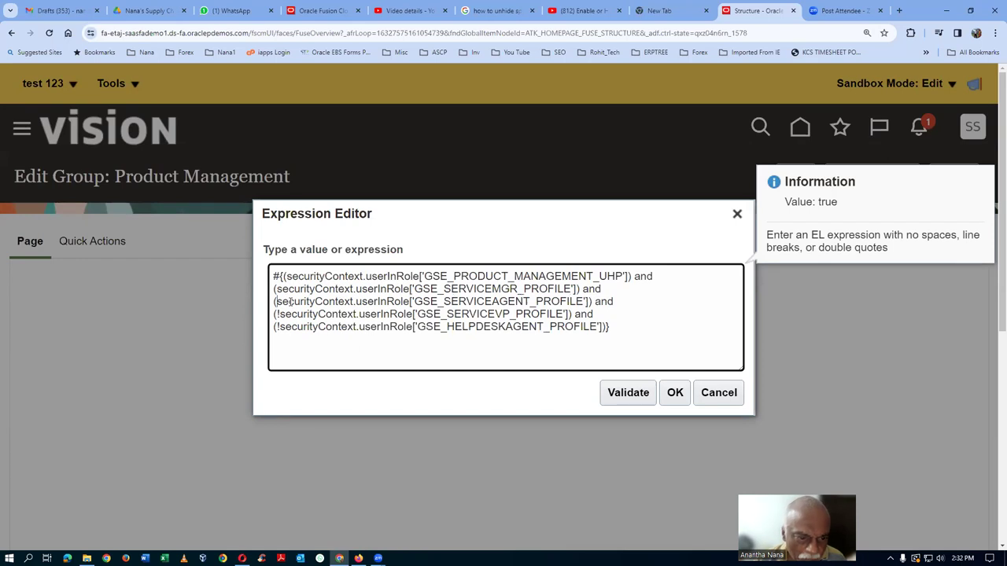
{"action": "left_click", "coordinate": [281, 315]}
{"action": "key", "text": "BackSpace"}
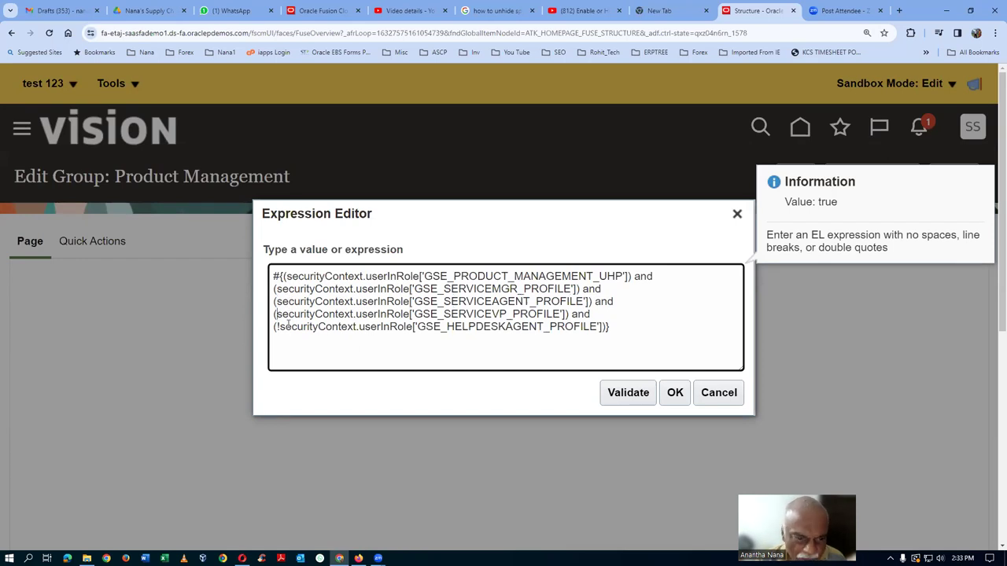
{"action": "left_click", "coordinate": [281, 327]}
{"action": "key", "text": "BackSpace"}
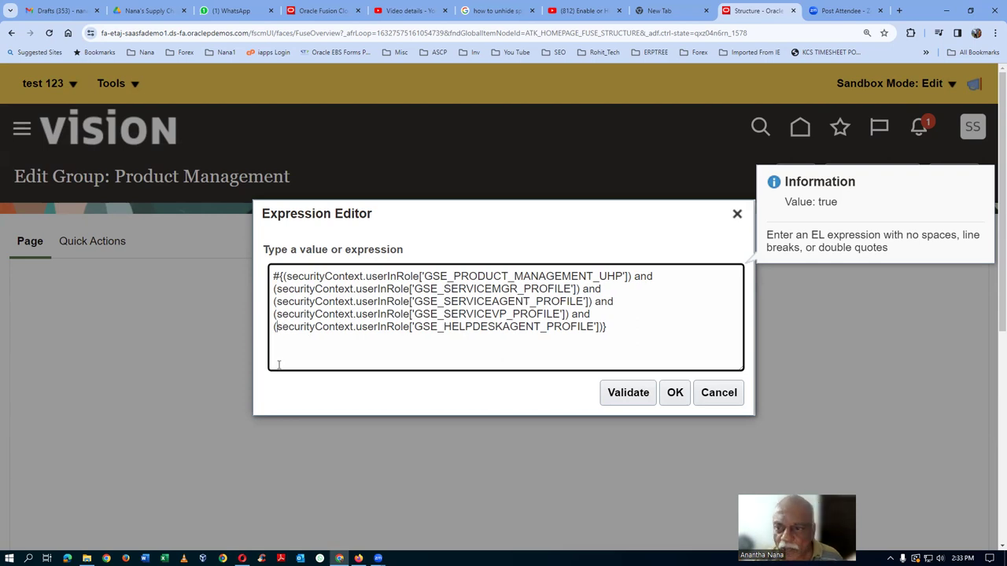
Validate and accept the edited expression, then save the Product Management group.
{"action": "left_click", "coordinate": [619, 392]}
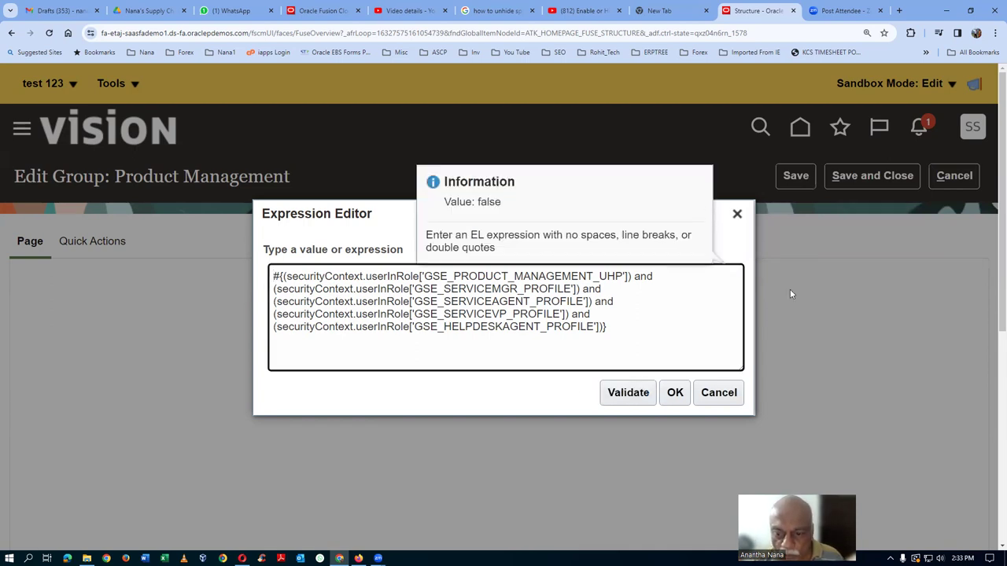
{"action": "left_click", "coordinate": [676, 393]}
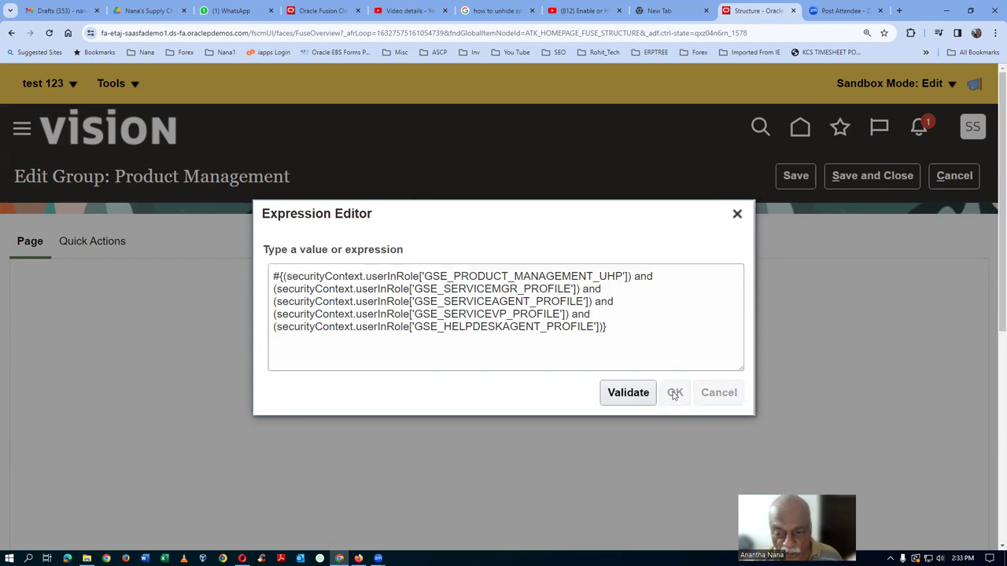
{"action": "left_click", "coordinate": [674, 394]}
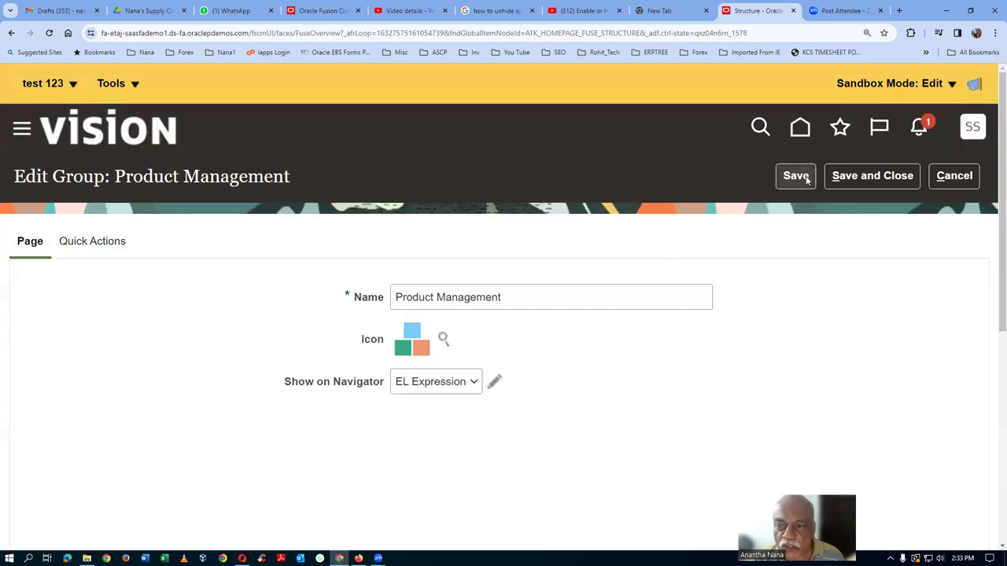
{"action": "left_click", "coordinate": [807, 180]}
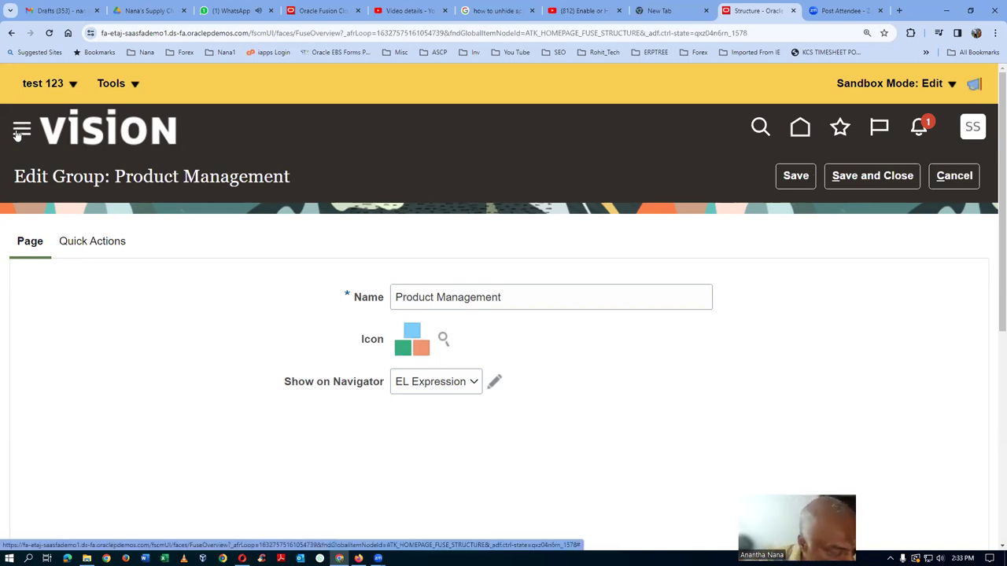
{"action": "left_click", "coordinate": [21, 131]}
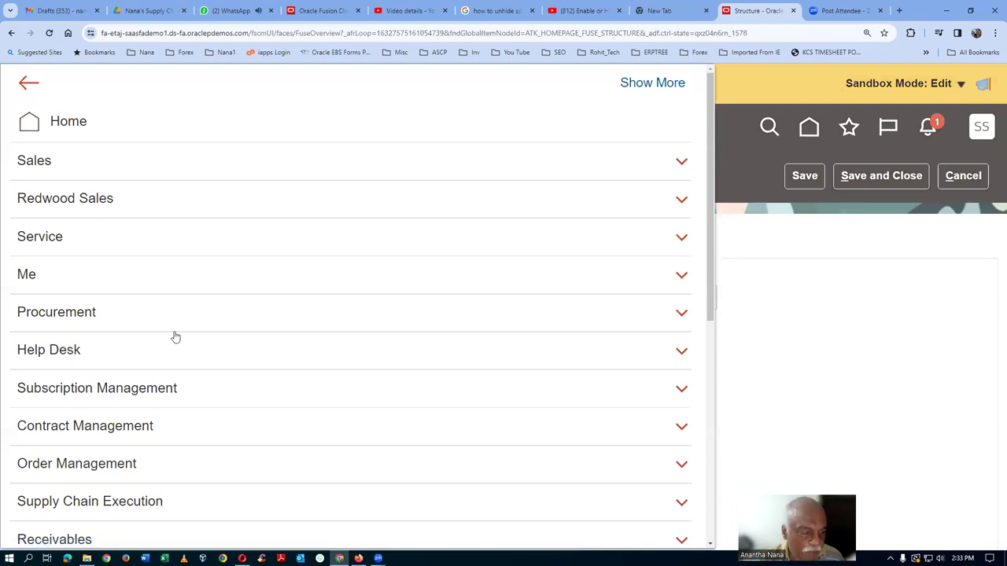
{"action": "scroll", "coordinate": [180, 454], "scroll_direction": "down", "scroll_amount": 2}
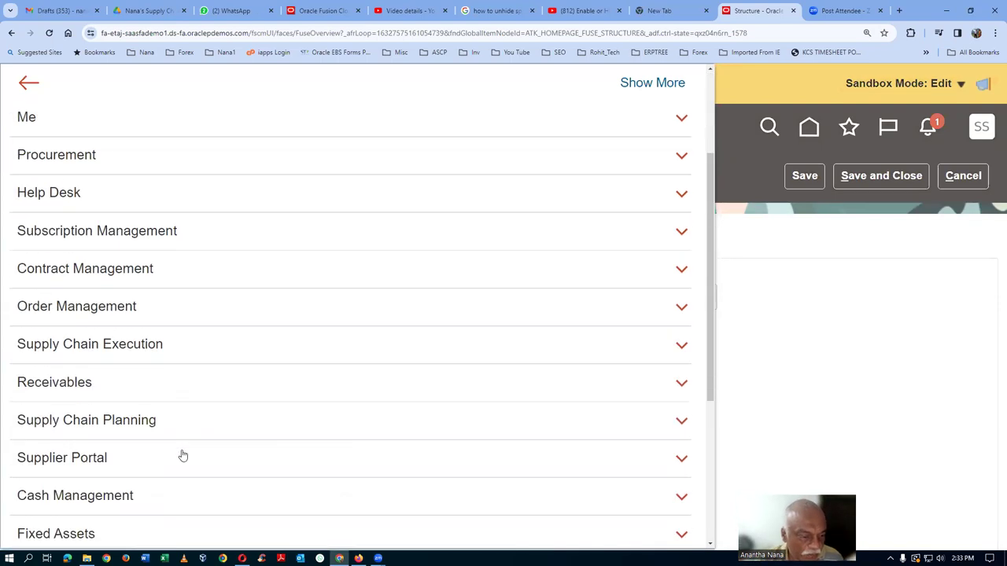
{"action": "scroll", "coordinate": [181, 457], "scroll_direction": "down", "scroll_amount": 2}
{"action": "scroll", "coordinate": [183, 458], "scroll_direction": "down", "scroll_amount": 2}
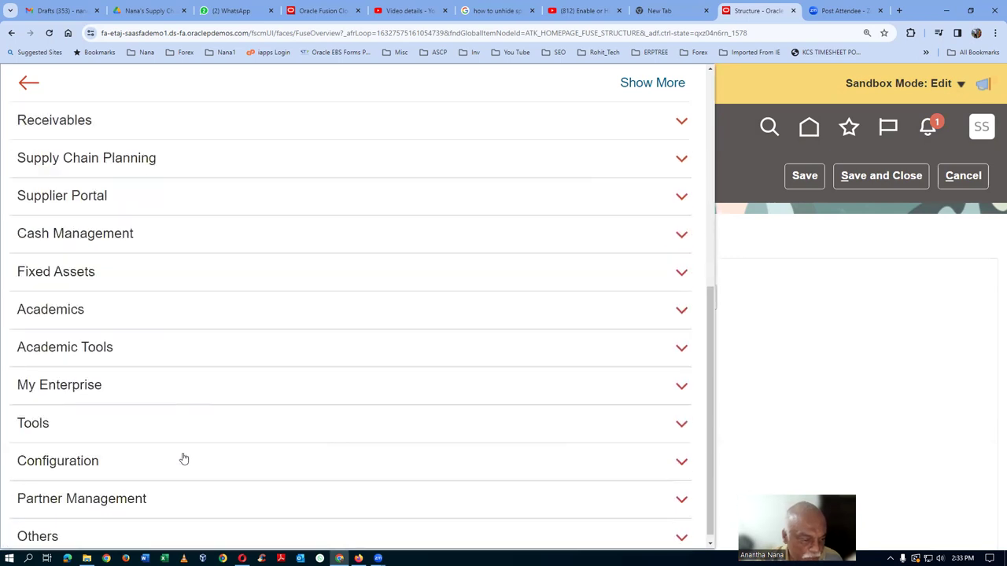
{"action": "scroll", "coordinate": [183, 458], "scroll_direction": "down", "scroll_amount": 1}
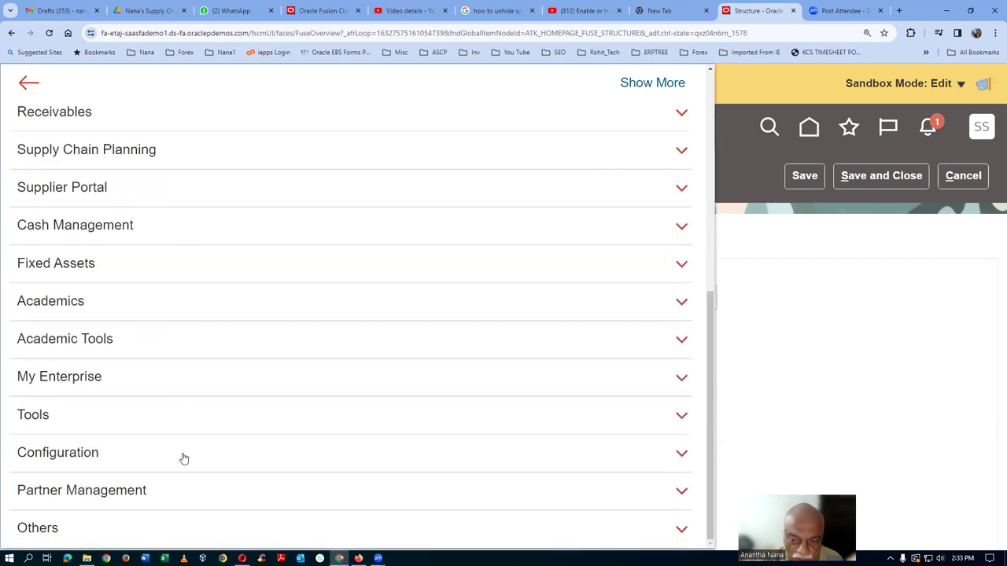
{"action": "scroll", "coordinate": [183, 458], "scroll_direction": "up", "scroll_amount": 5}
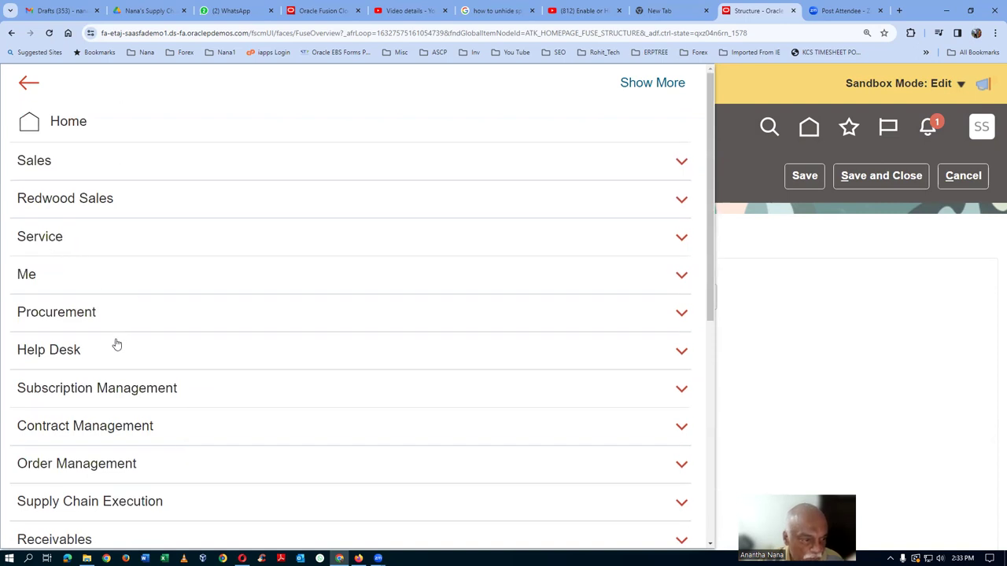
{"action": "scroll", "coordinate": [164, 470], "scroll_direction": "down", "scroll_amount": 1}
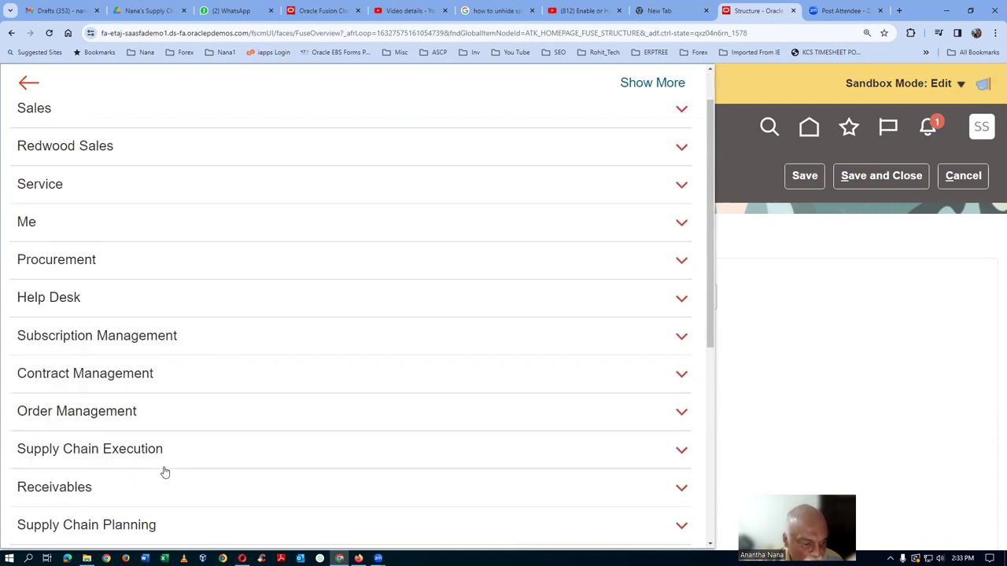
{"action": "scroll", "coordinate": [164, 472], "scroll_direction": "down", "scroll_amount": 2}
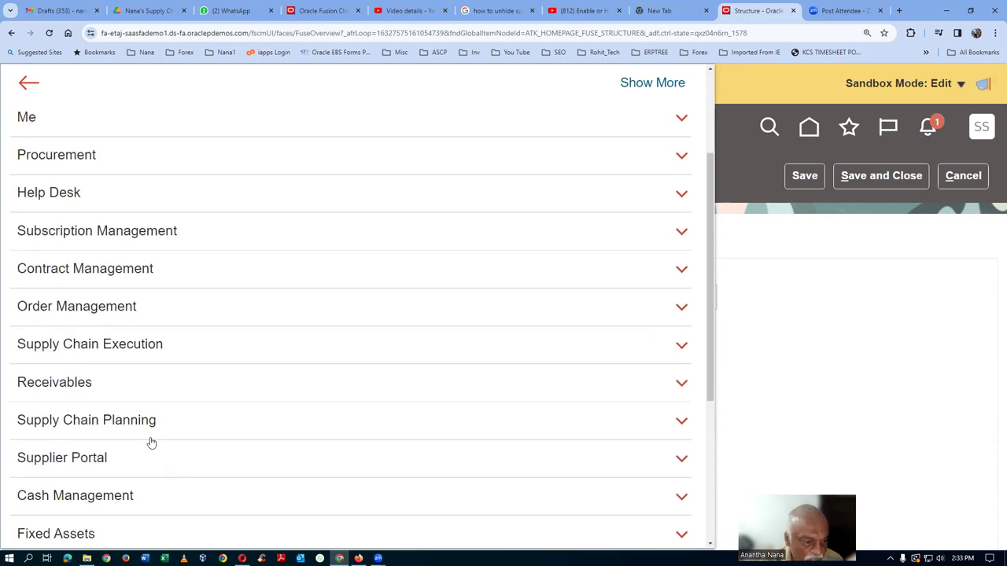
{"action": "scroll", "coordinate": [139, 460], "scroll_direction": "down", "scroll_amount": 5}
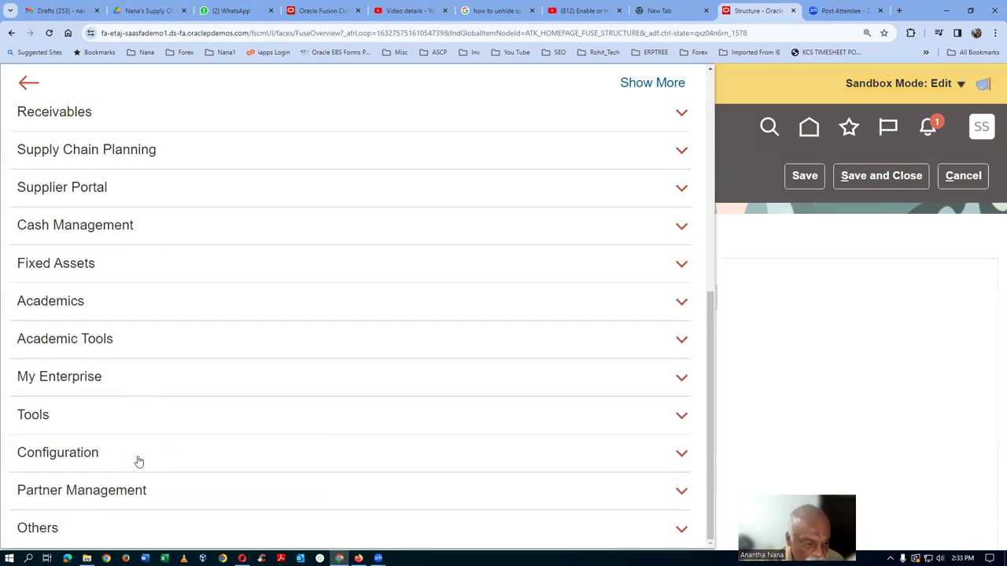
{"action": "scroll", "coordinate": [141, 462], "scroll_direction": "up", "scroll_amount": 8}
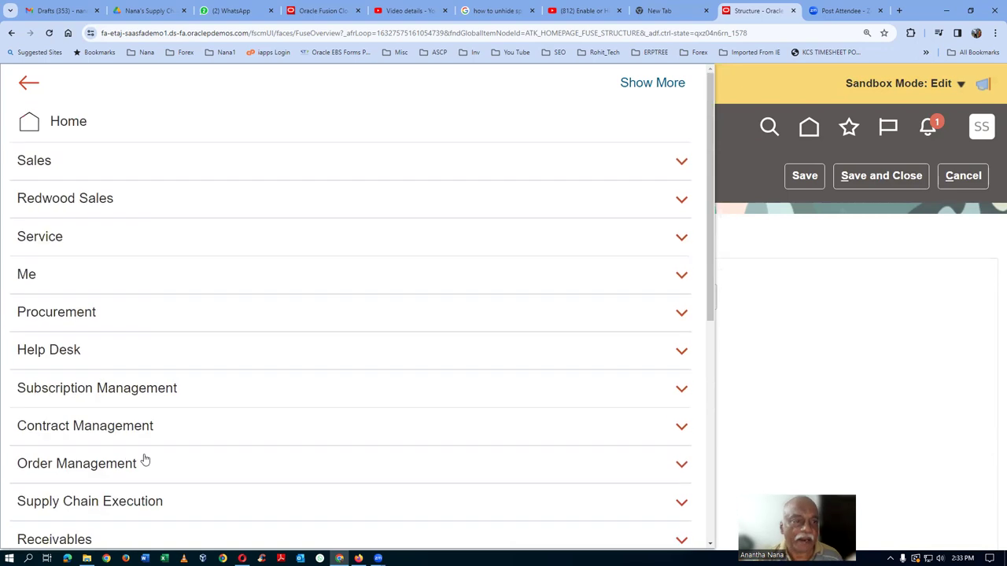
{"action": "left_click", "coordinate": [22, 83]}
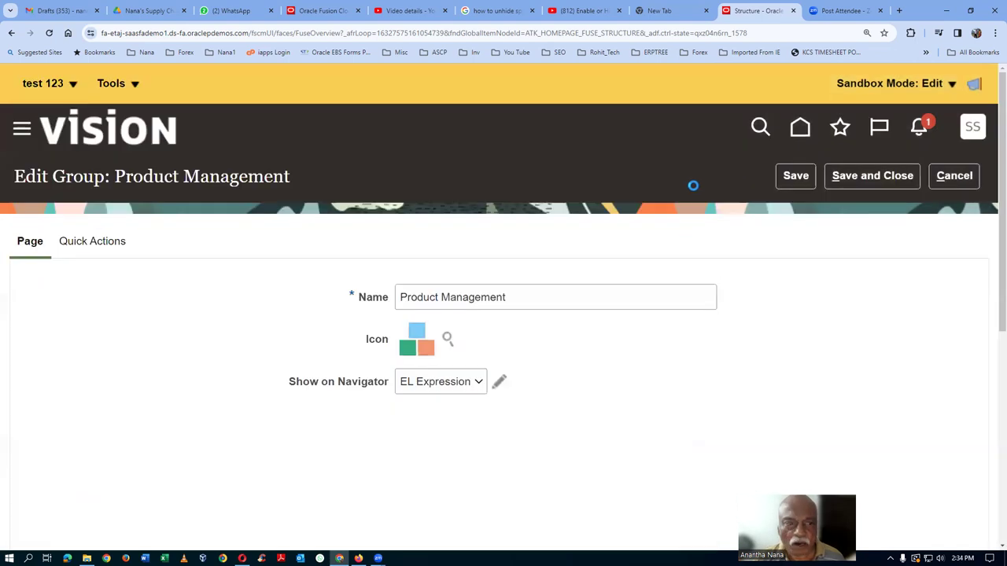
Open Navigation Configuration via Tools > Structure, then return to the home page.
{"action": "left_click", "coordinate": [102, 88]}
{"action": "left_click", "coordinate": [122, 112]}
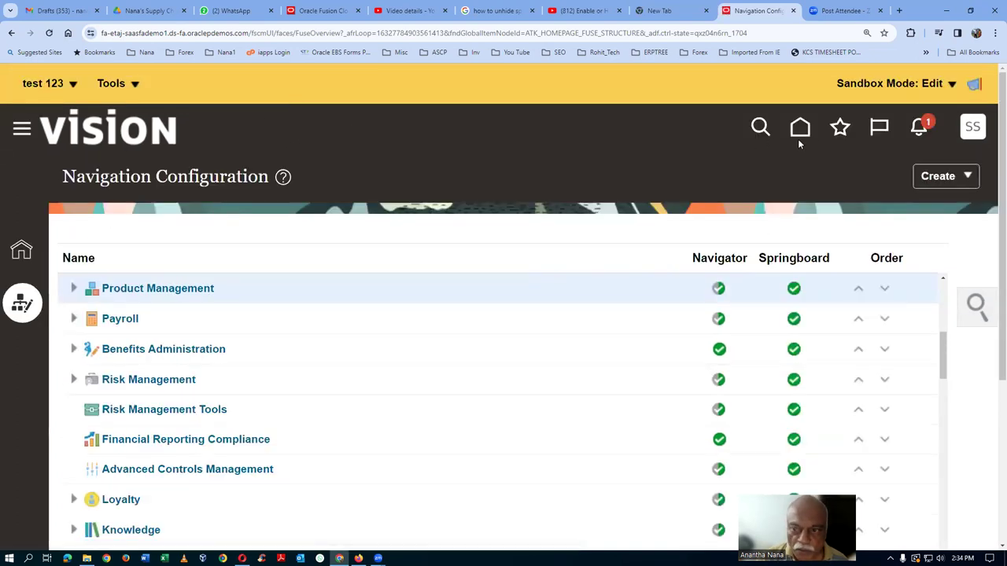
{"action": "left_click", "coordinate": [800, 132]}
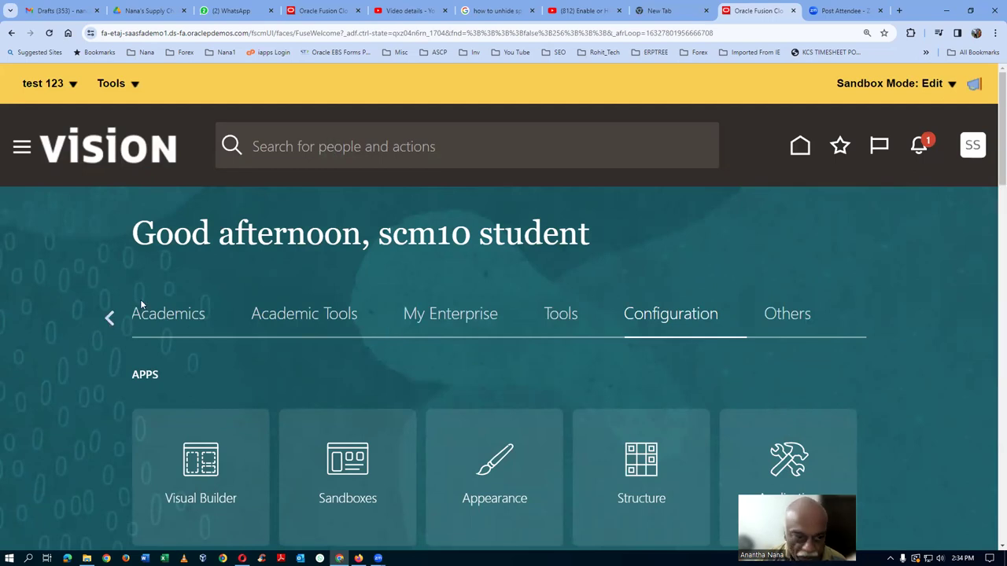
{"action": "left_click", "coordinate": [109, 317]}
Browse the home page app groups from Sales through Configuration and Others, then open Tools > Structure.
{"action": "left_click", "coordinate": [110, 317]}
{"action": "left_click", "coordinate": [108, 317]}
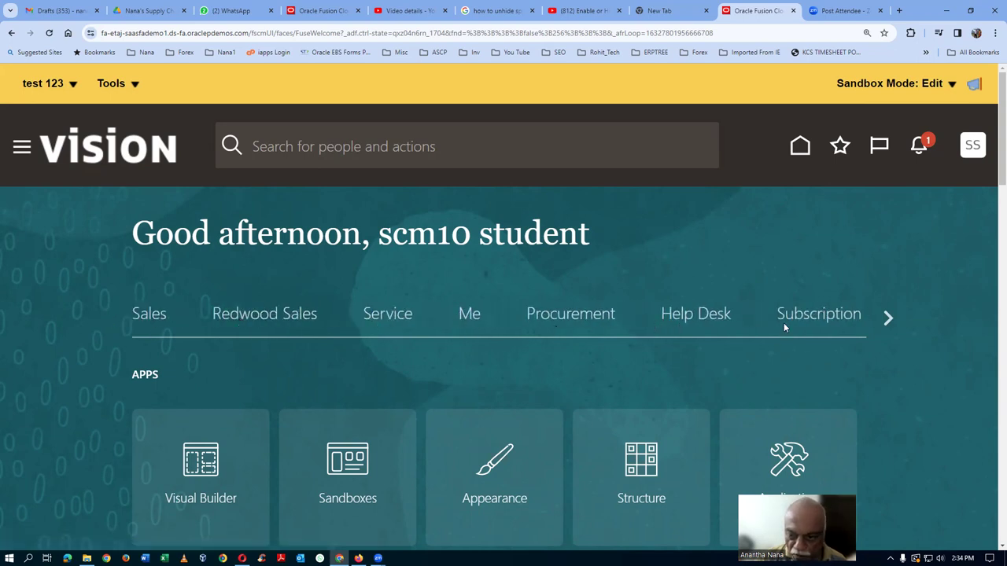
{"action": "left_click", "coordinate": [887, 319]}
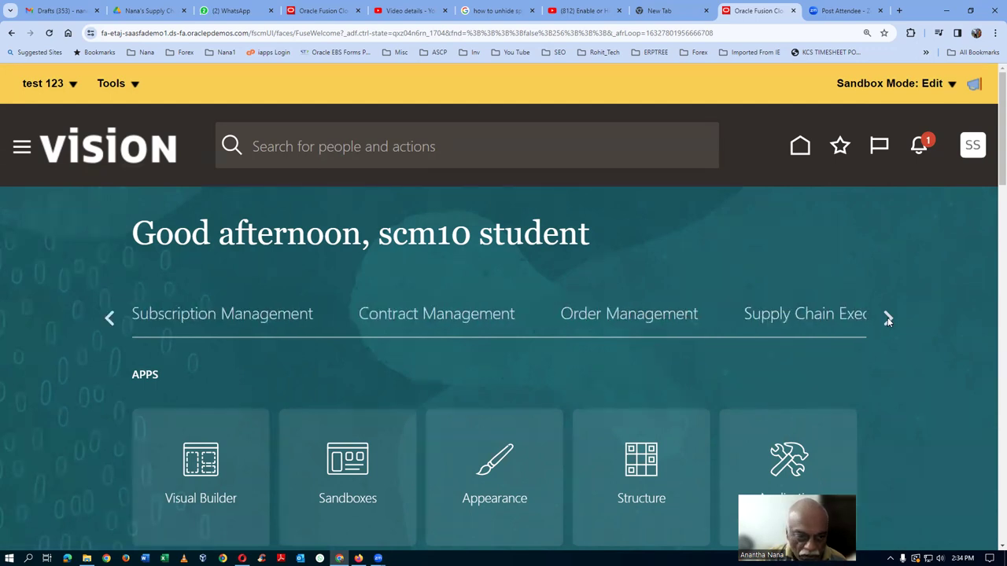
{"action": "left_click", "coordinate": [887, 318]}
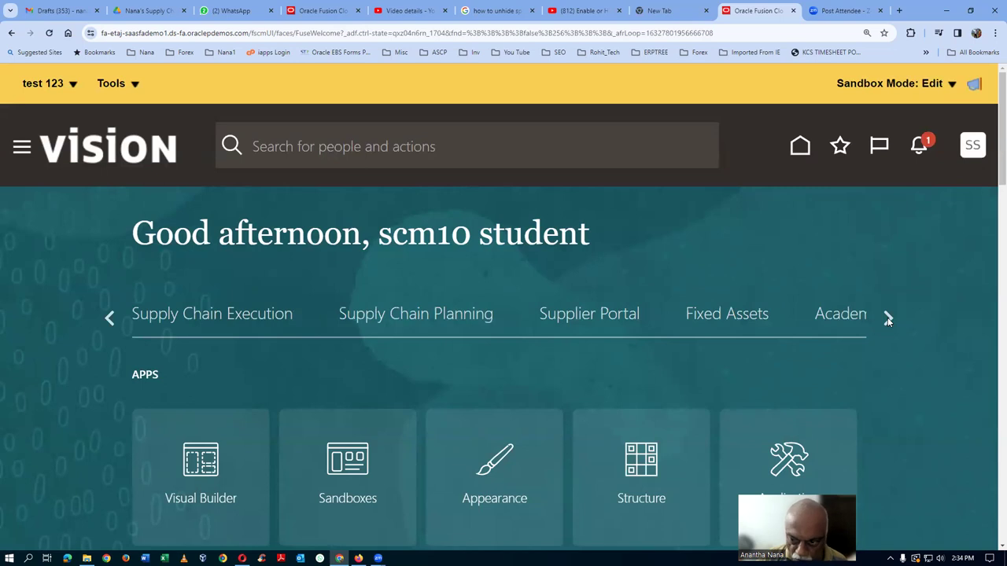
{"action": "left_click", "coordinate": [887, 319]}
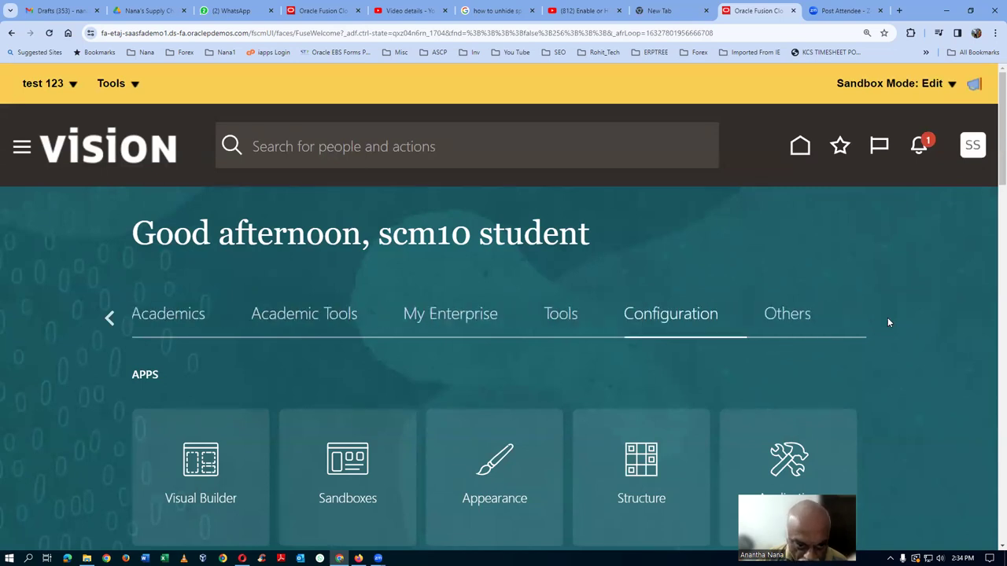
{"action": "left_click", "coordinate": [107, 319]}
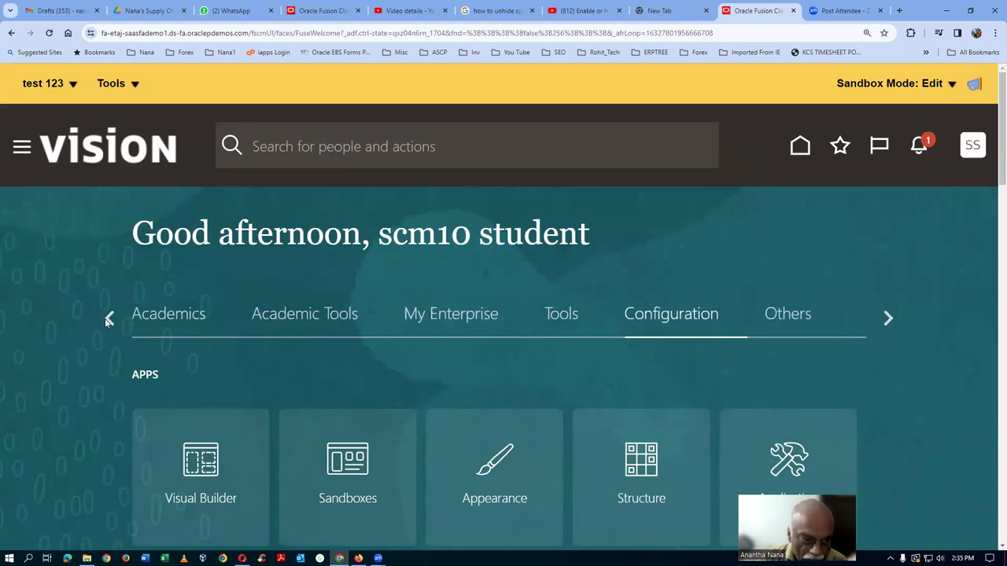
{"action": "left_click", "coordinate": [105, 319]}
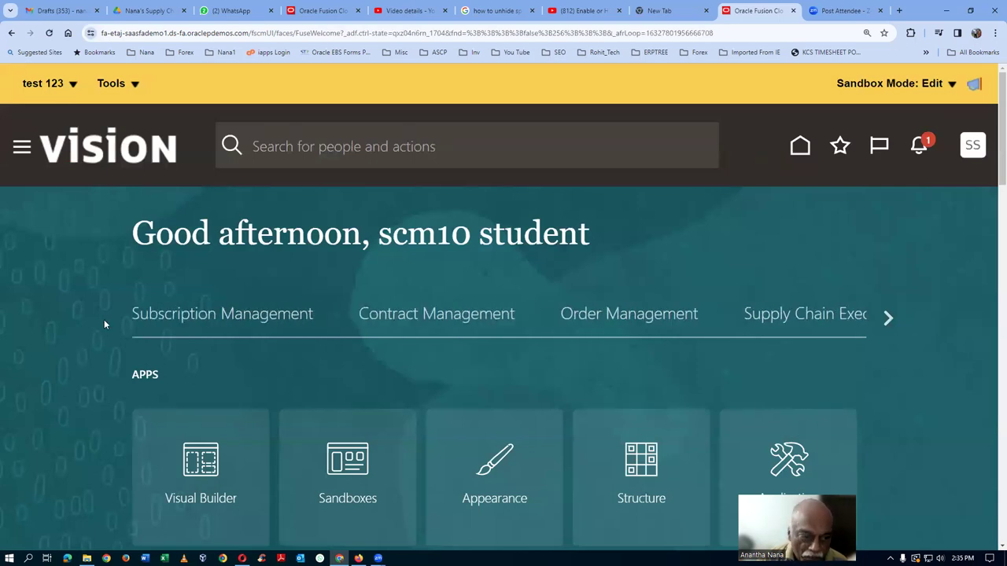
{"action": "left_click", "coordinate": [105, 319]}
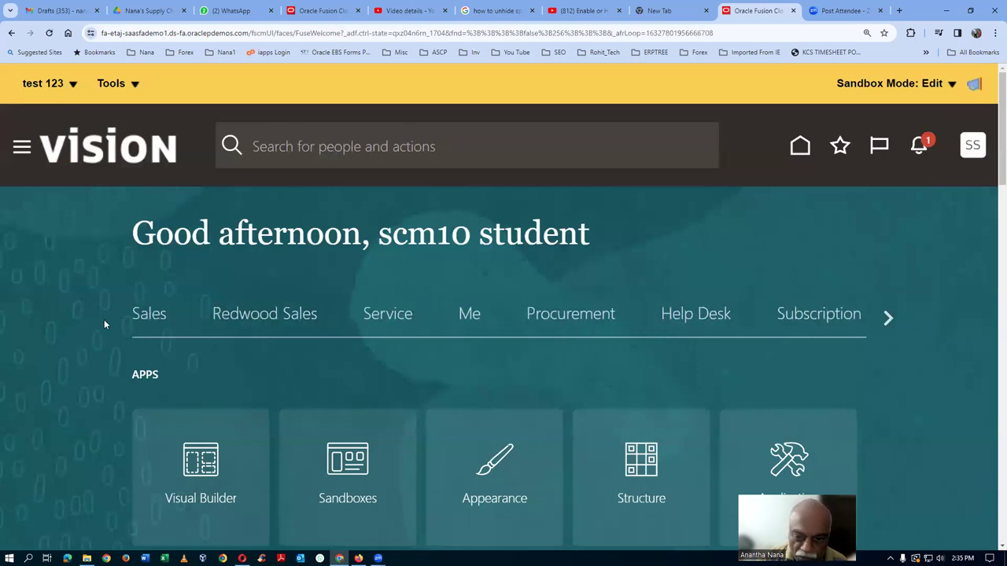
{"action": "left_click", "coordinate": [111, 84]}
{"action": "left_click", "coordinate": [110, 108]}
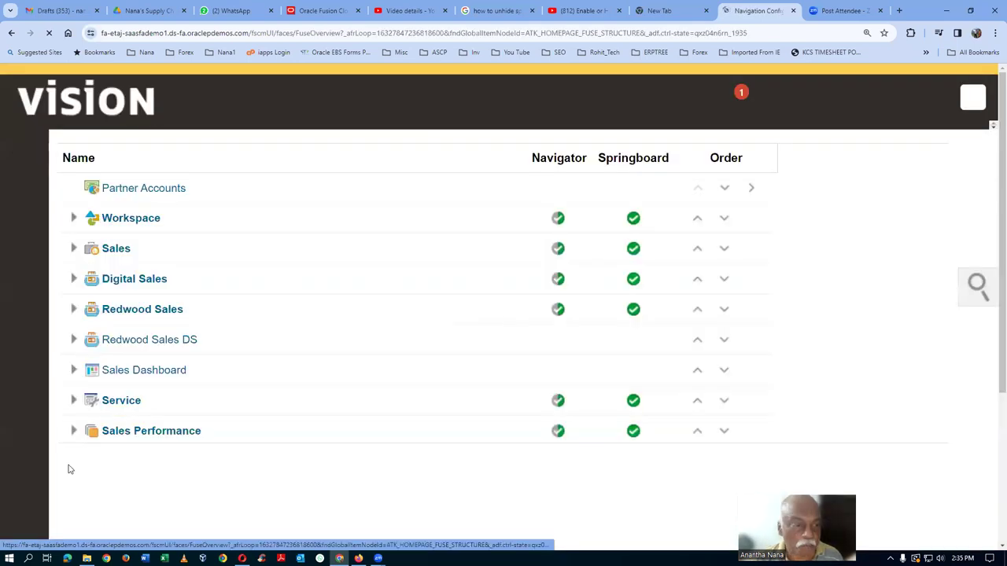
Open Product Management's navigator EL expression and validate it, which now returns false.
{"action": "scroll", "coordinate": [275, 370], "scroll_direction": "down", "scroll_amount": 1}
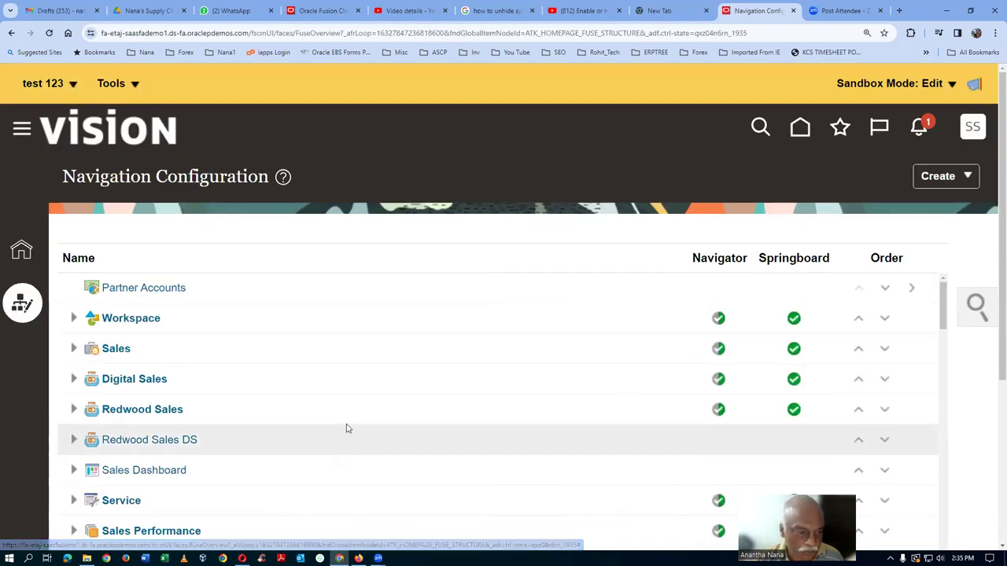
{"action": "scroll", "coordinate": [341, 408], "scroll_direction": "down", "scroll_amount": 2}
{"action": "scroll", "coordinate": [341, 408], "scroll_direction": "down", "scroll_amount": 4}
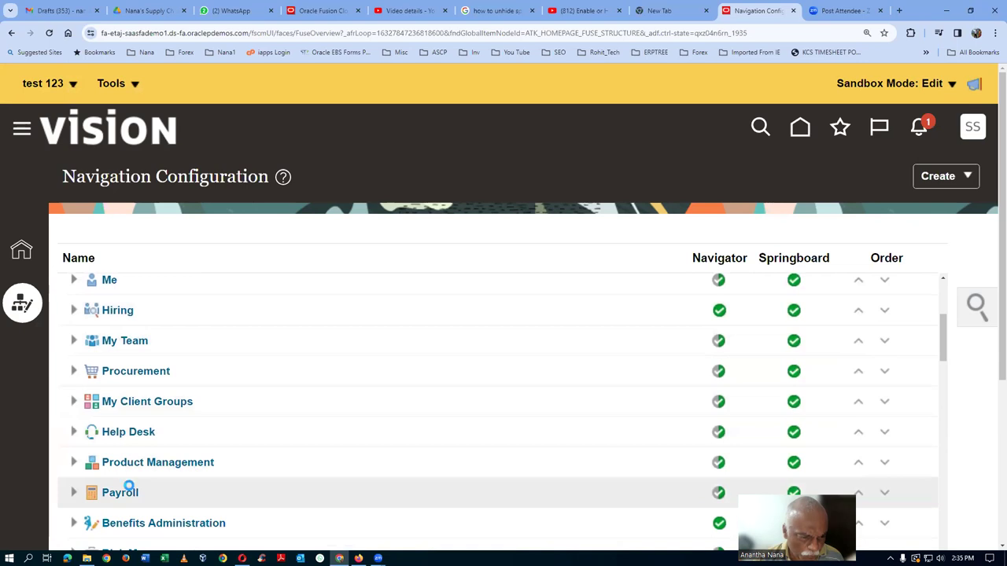
{"action": "left_click", "coordinate": [151, 470]}
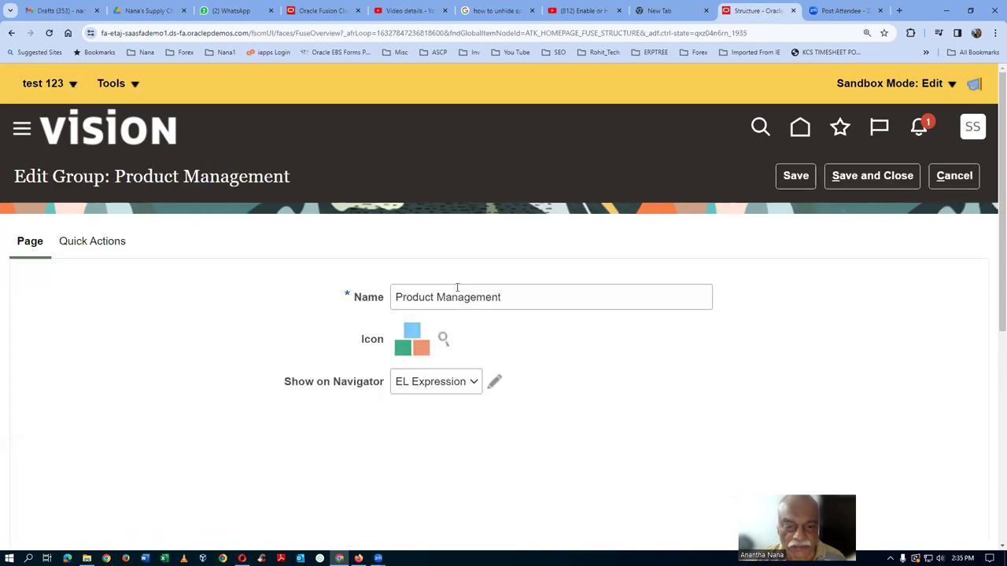
{"action": "left_click", "coordinate": [494, 383]}
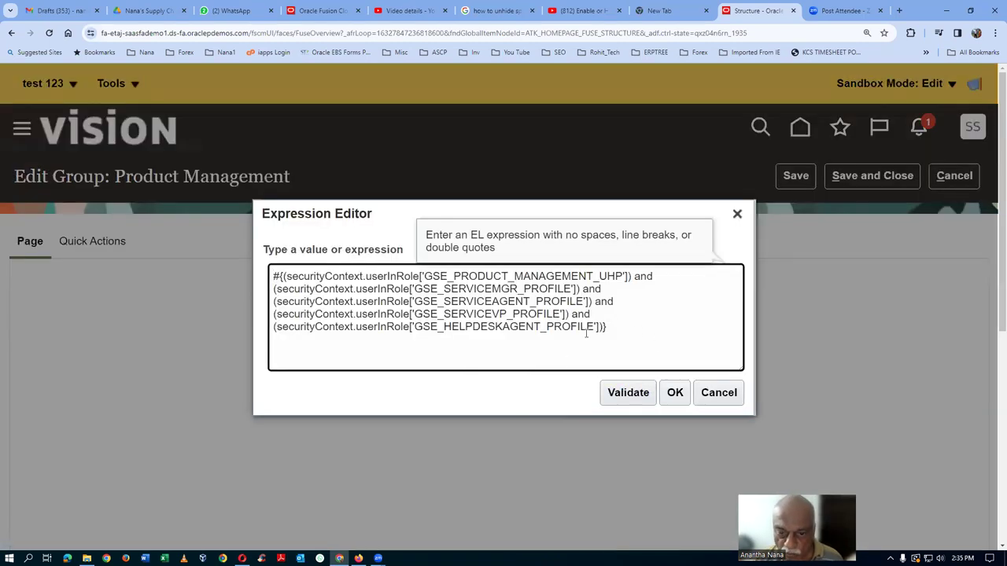
{"action": "left_click", "coordinate": [616, 393]}
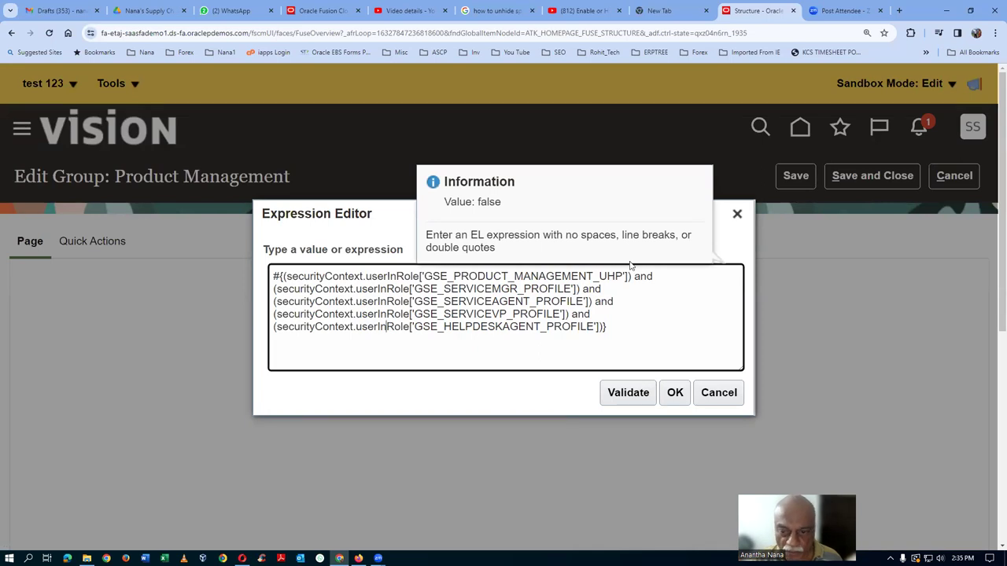
Put '!' back before all five role checks, validate the expression as true, and apply it.
{"action": "key", "text": "Escape"}
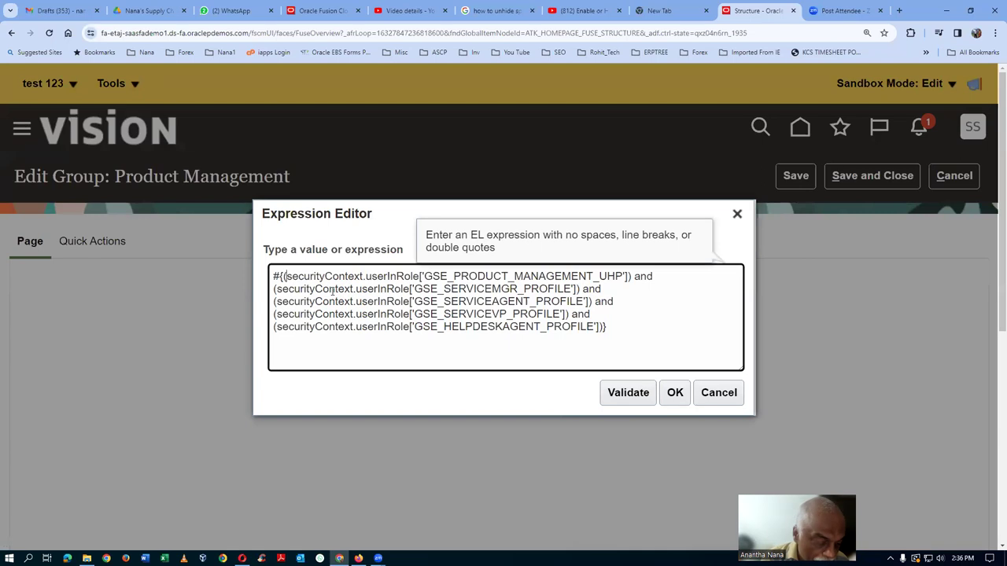
{"action": "type", "text": "!"}
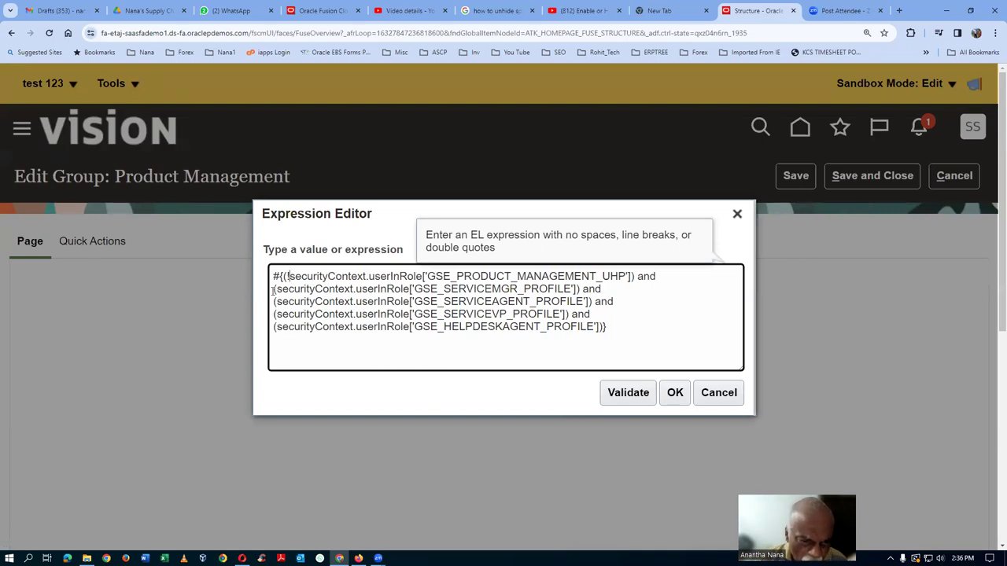
{"action": "left_click", "coordinate": [275, 288]}
{"action": "type", "text": "!"}
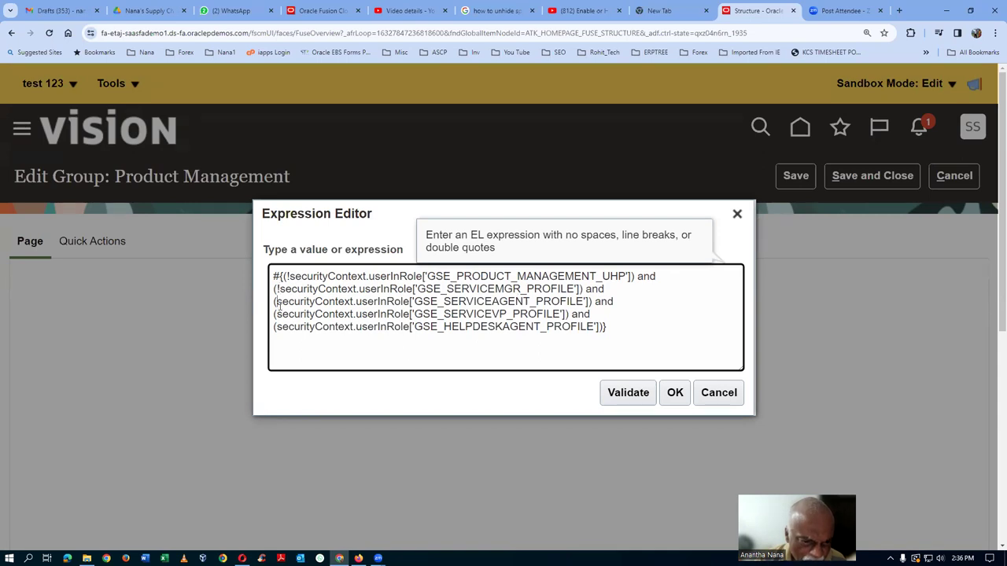
{"action": "type", "text": "!"}
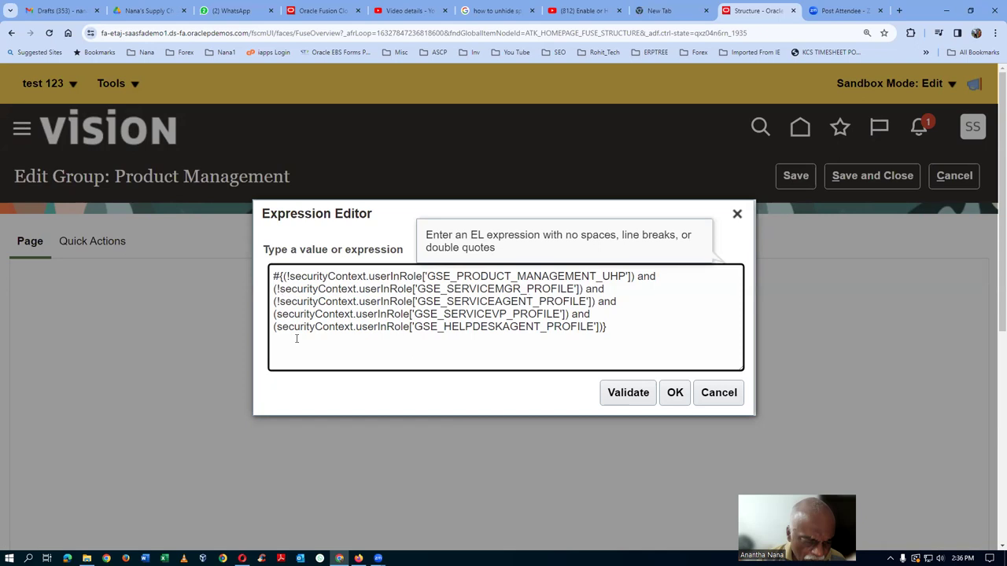
{"action": "type", "text": "!"}
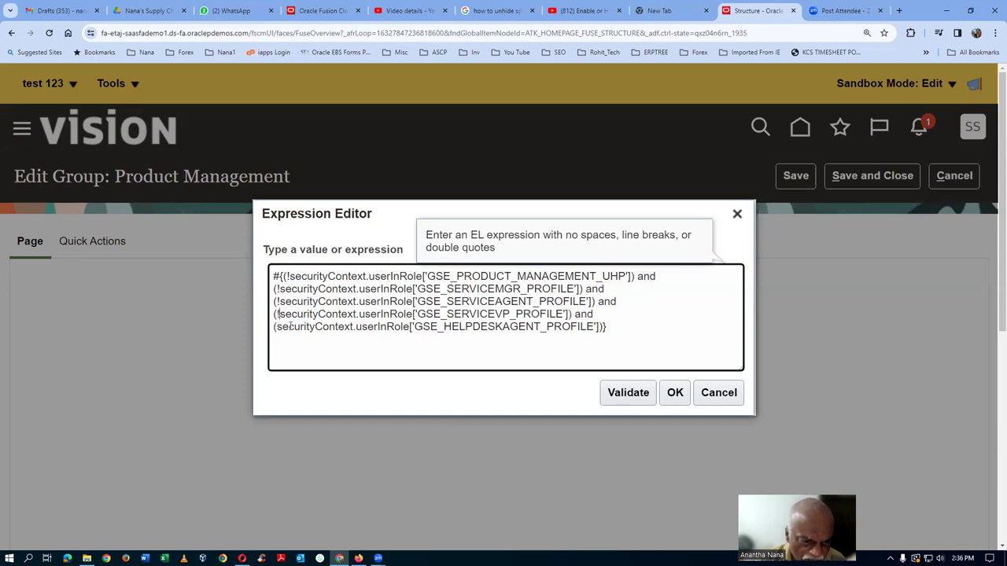
{"action": "left_click_drag", "start_coordinate": [274, 327], "coordinate": [280, 331]}
{"action": "left_click", "coordinate": [276, 329]}
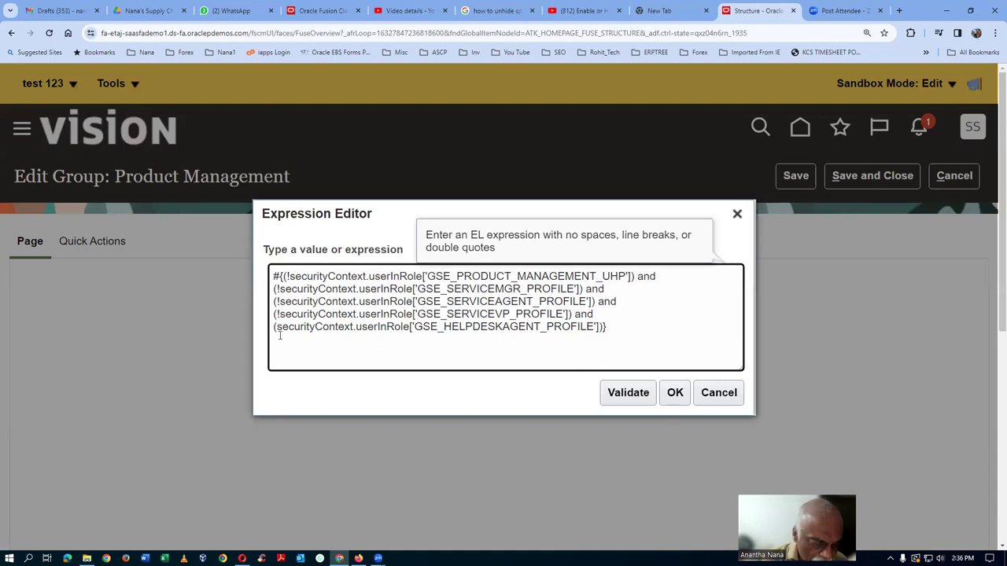
{"action": "type", "text": "!"}
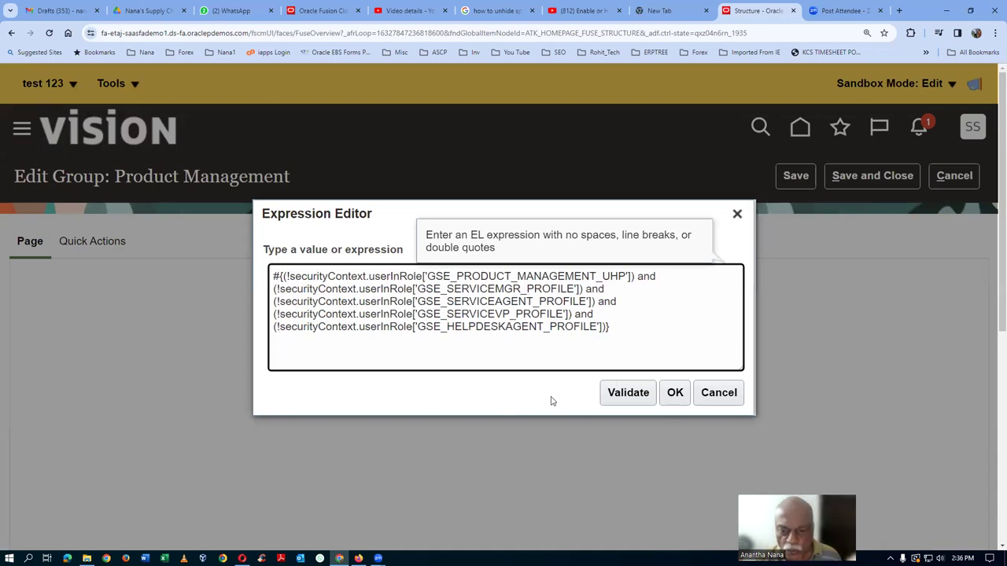
{"action": "left_click", "coordinate": [627, 393]}
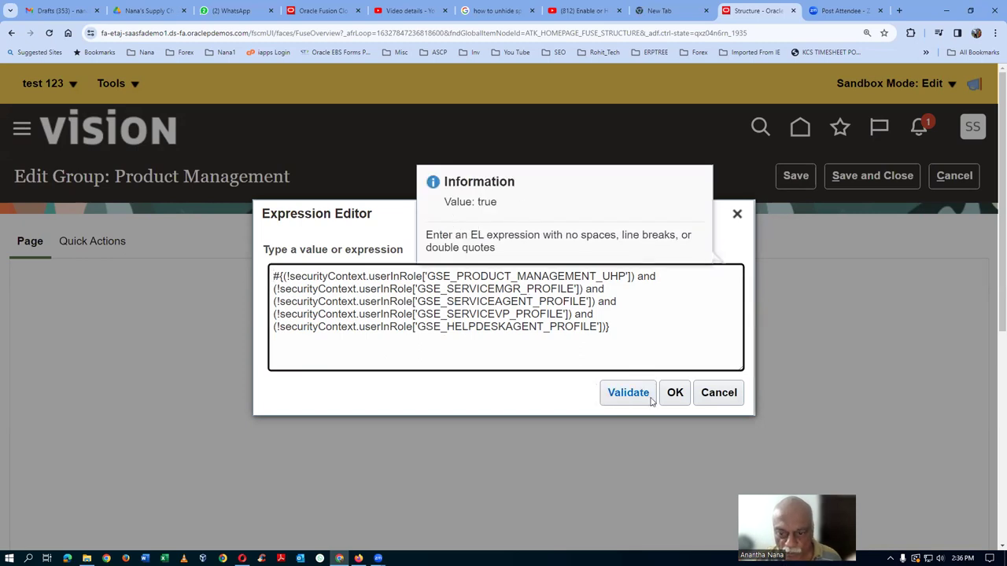
{"action": "left_click", "coordinate": [675, 393]}
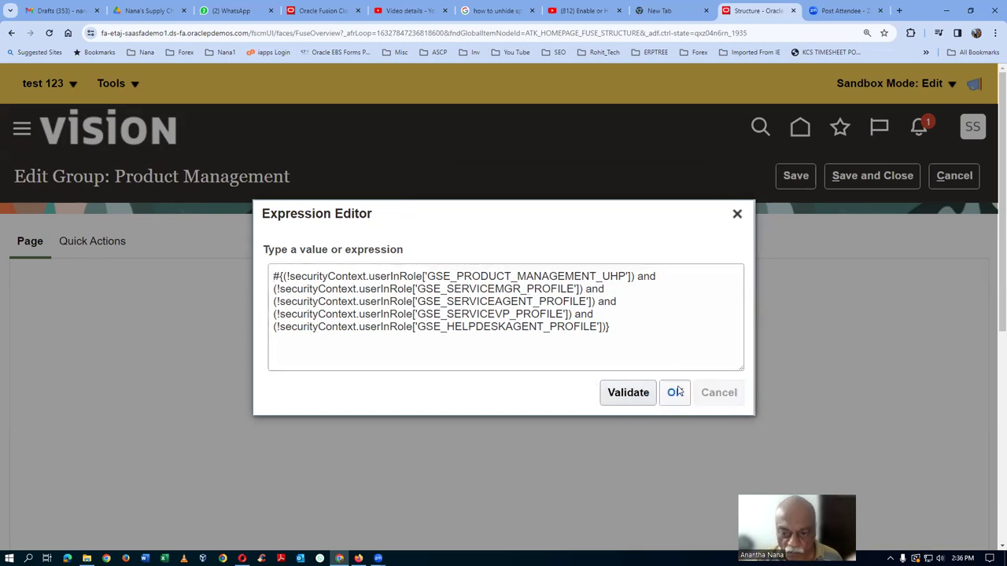
{"action": "left_click", "coordinate": [675, 392]}
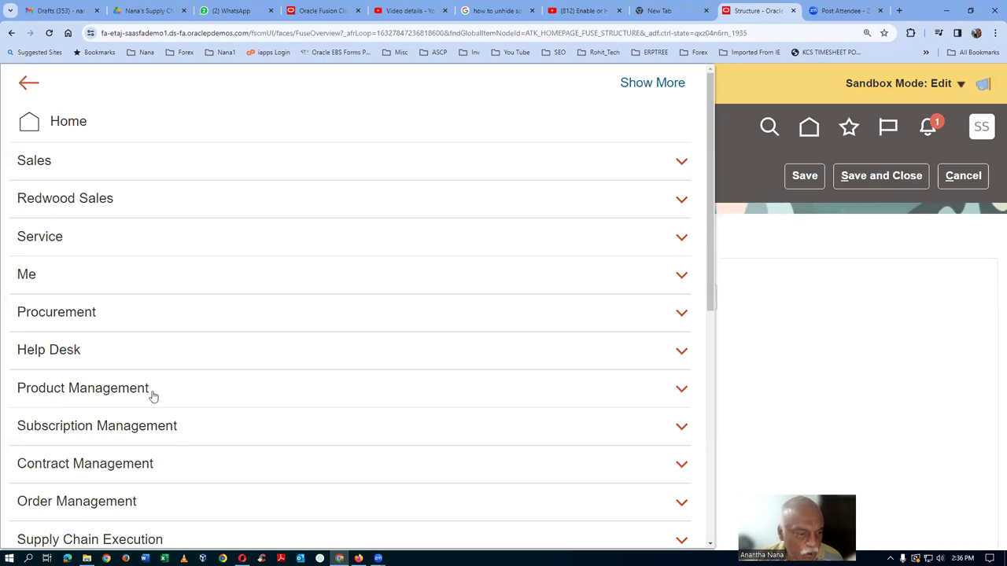
Close the navigator and return to the home page in sandbox test 123.
{"action": "left_click", "coordinate": [732, 158]}
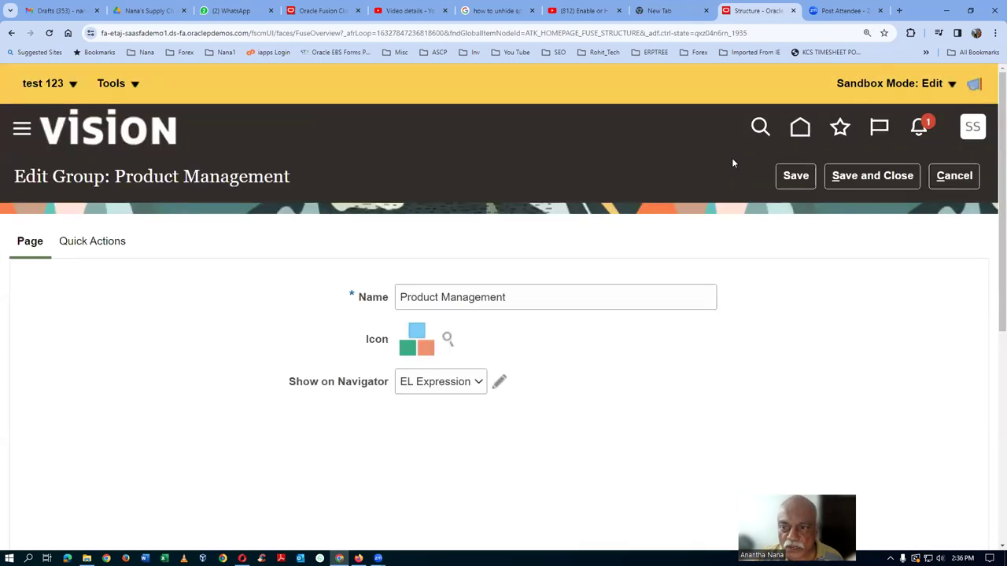
{"action": "left_click", "coordinate": [796, 130]}
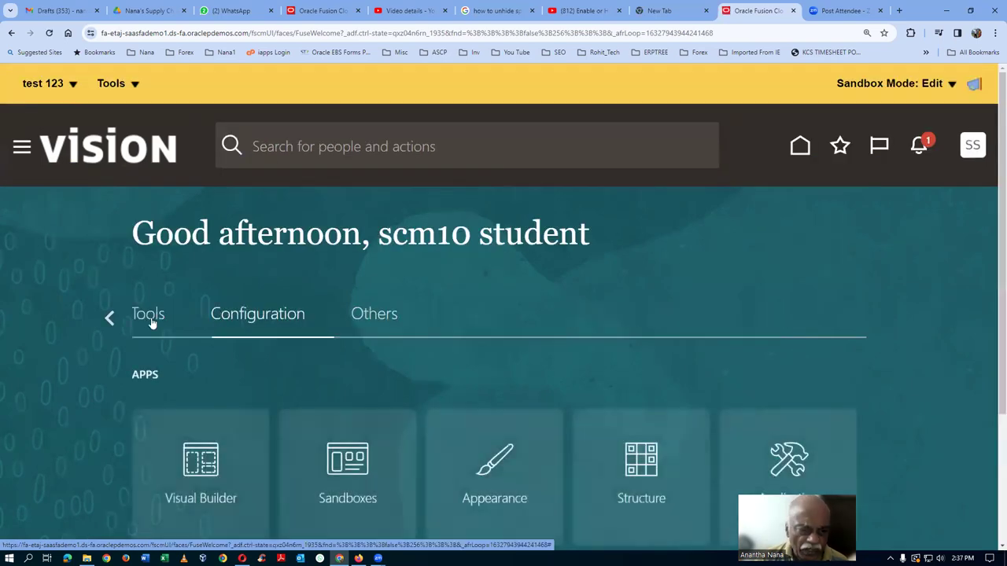
{"action": "left_click", "coordinate": [105, 319]}
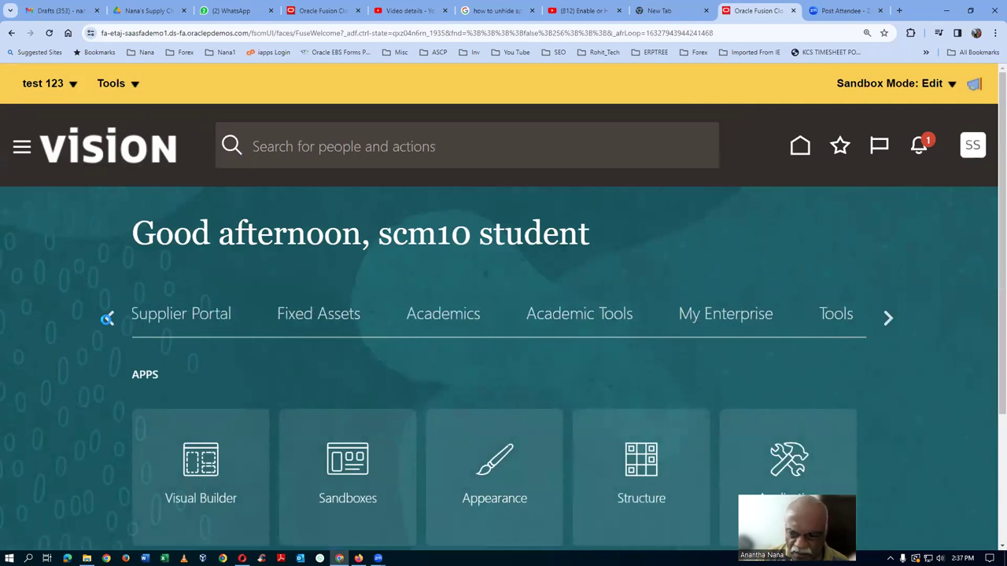
Page the home category strip back and select Product Management to show its quick actions and apps.
{"action": "left_click", "coordinate": [108, 319]}
{"action": "left_click", "coordinate": [109, 321]}
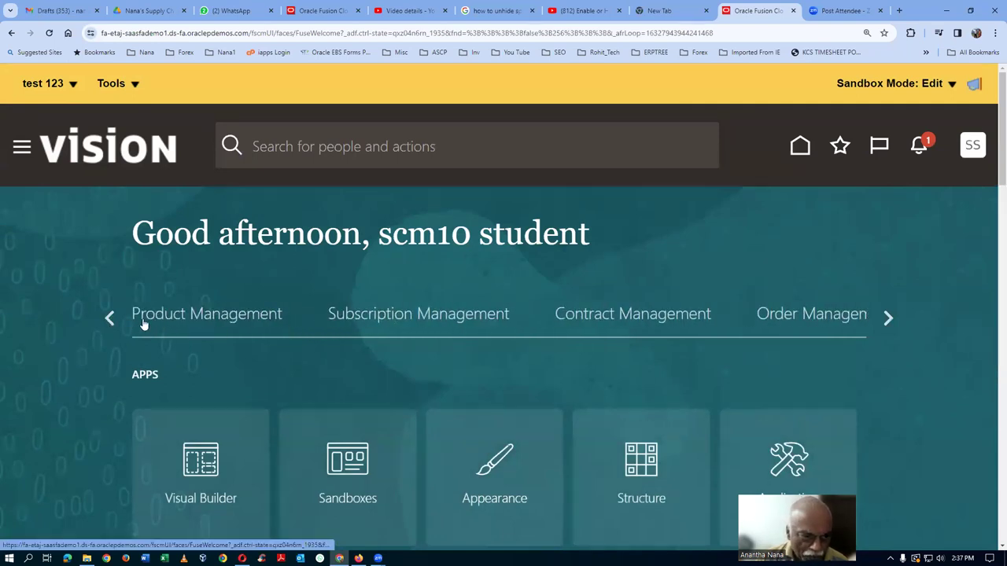
{"action": "left_click", "coordinate": [108, 317]}
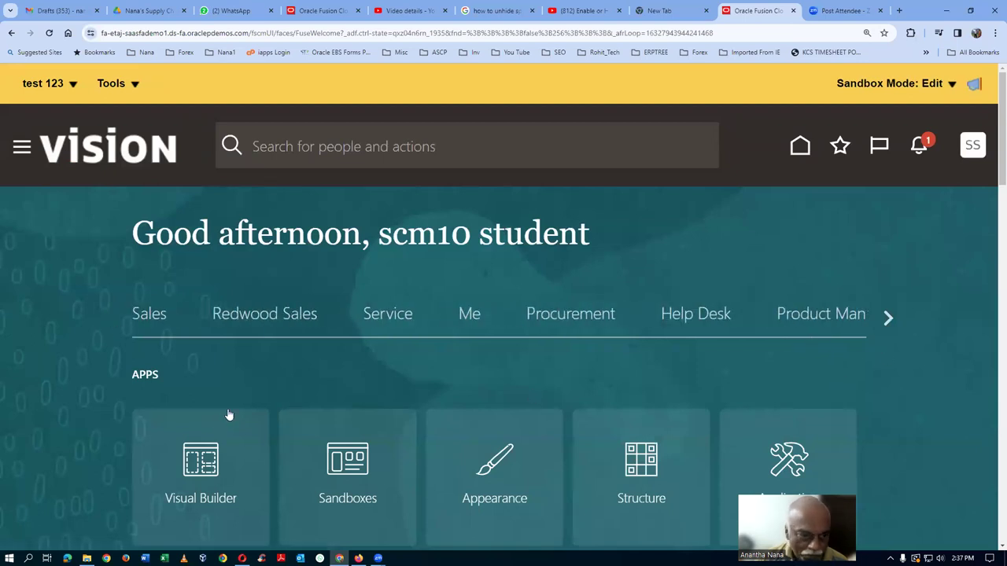
{"action": "left_click", "coordinate": [888, 317]}
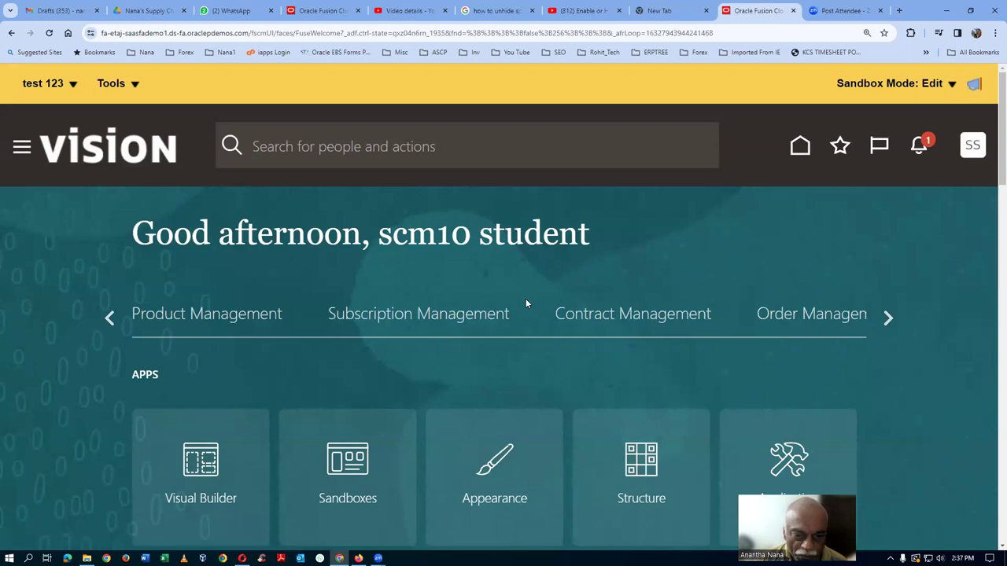
{"action": "left_click", "coordinate": [225, 317]}
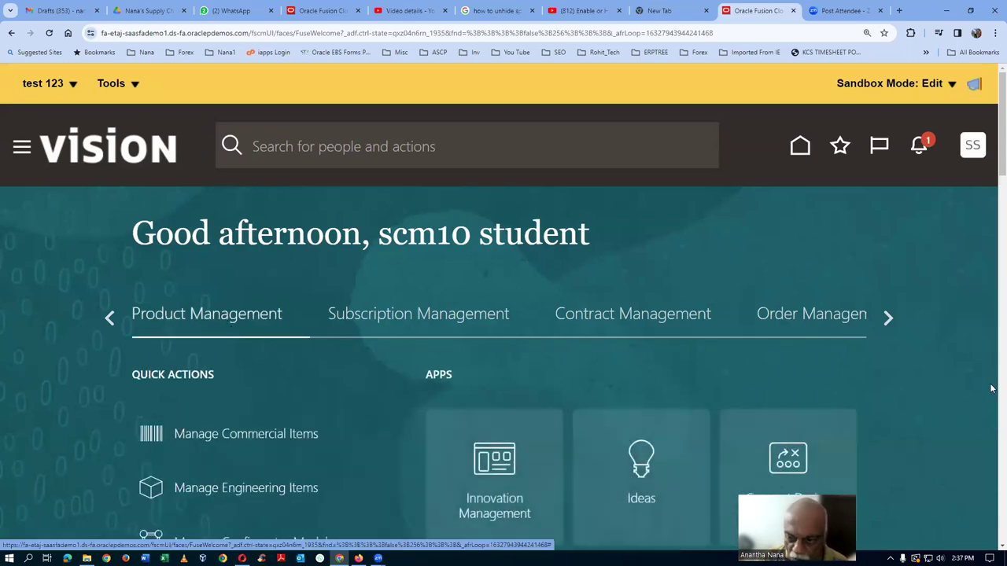
Browse Product Management's apps from Innovation Management through Product Information Management.
{"action": "scroll", "coordinate": [992, 172], "scroll_direction": "down", "scroll_amount": 4}
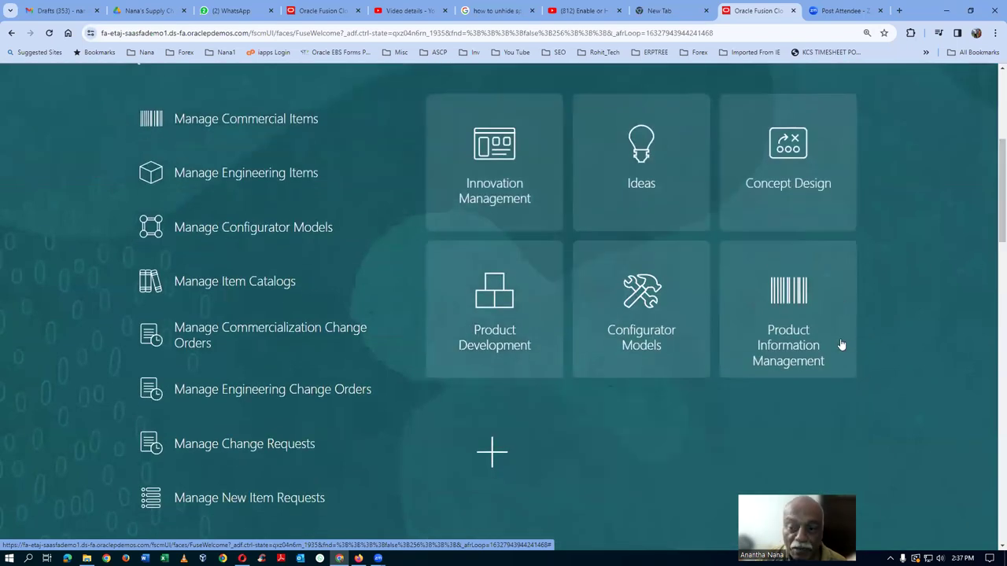
{"action": "scroll", "coordinate": [898, 235], "scroll_direction": "up", "scroll_amount": 1}
{"action": "scroll", "coordinate": [897, 234], "scroll_direction": "up", "scroll_amount": 2}
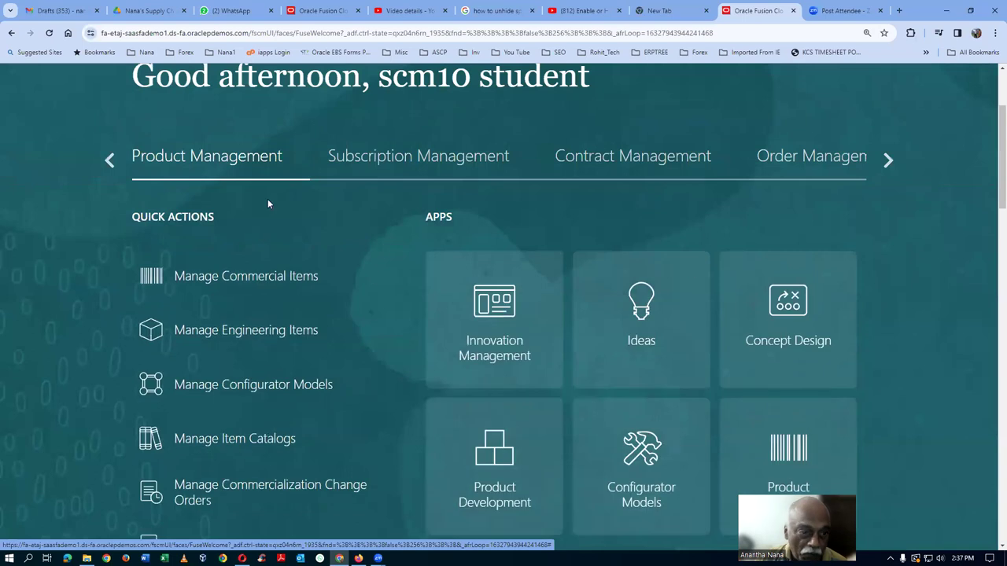
{"action": "scroll", "coordinate": [859, 463], "scroll_direction": "down", "scroll_amount": 1}
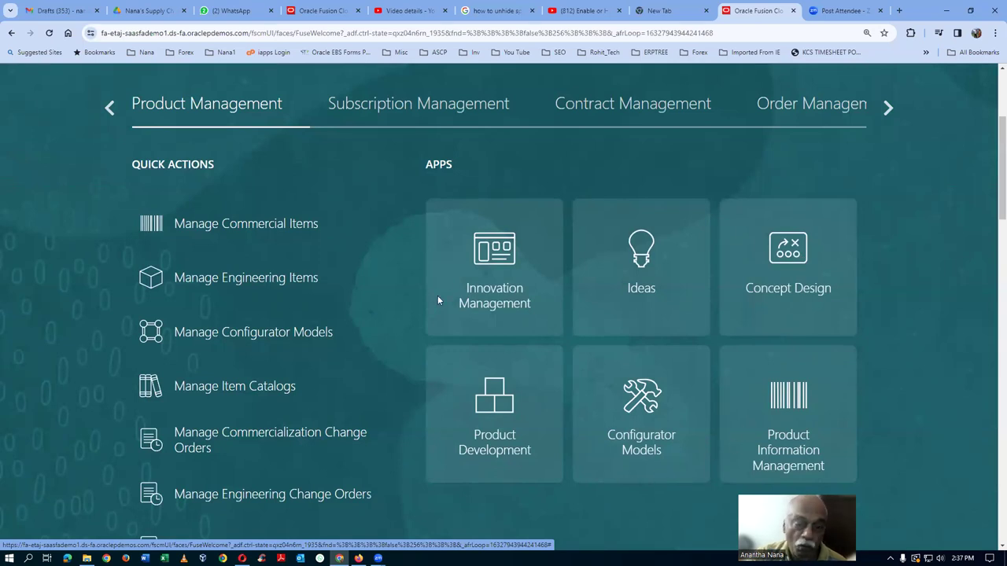
{"action": "scroll", "coordinate": [68, 130], "scroll_direction": "up", "scroll_amount": 3}
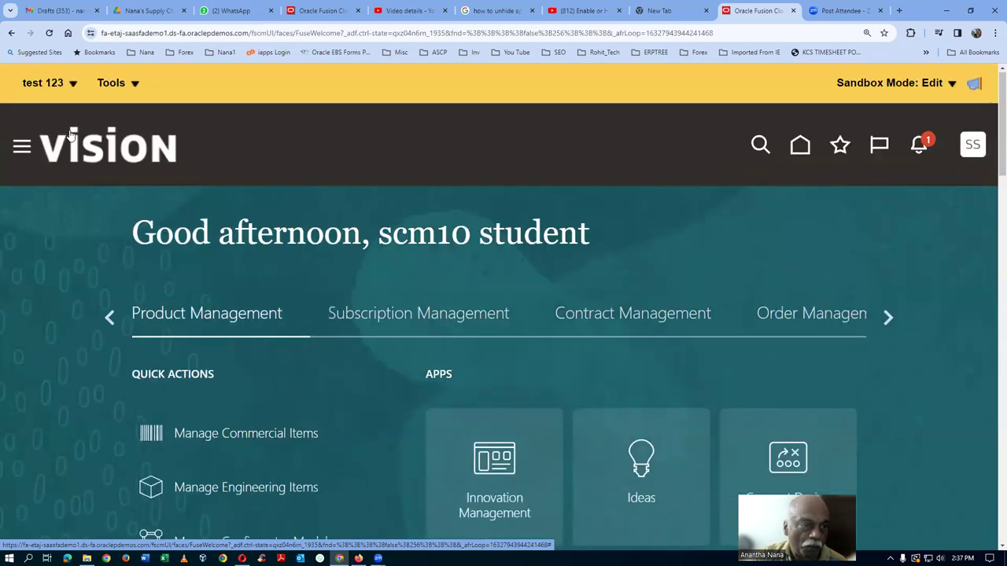
{"action": "left_click", "coordinate": [114, 83]}
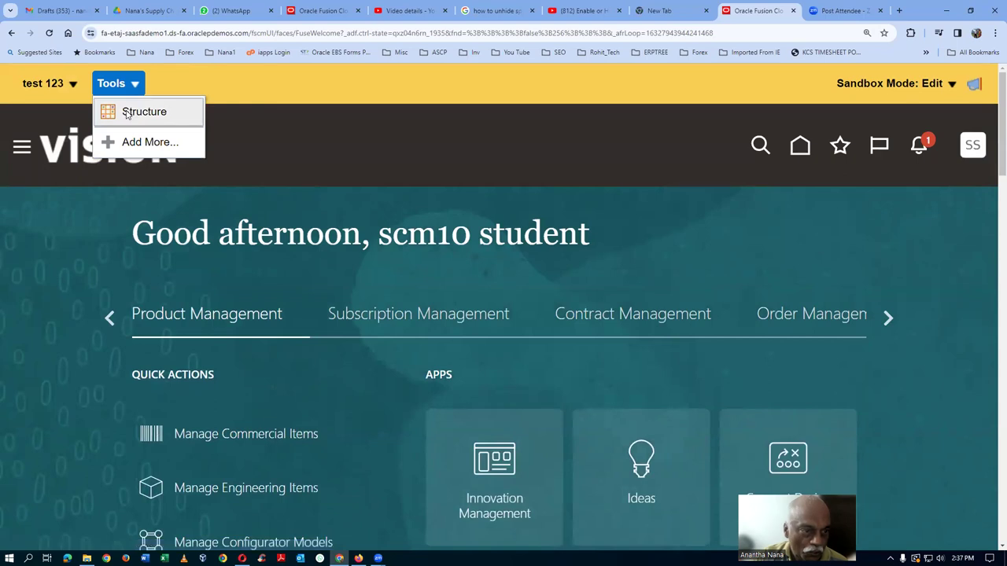
In Tools > Structure, expand Product Management and open the Product Information Management page entry.
{"action": "left_click", "coordinate": [126, 114]}
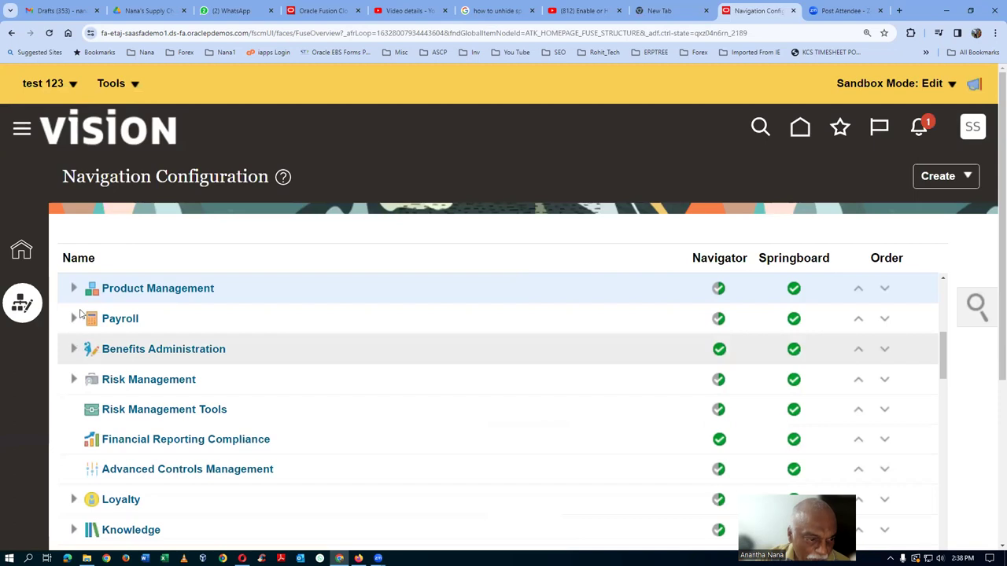
{"action": "left_click", "coordinate": [73, 294]}
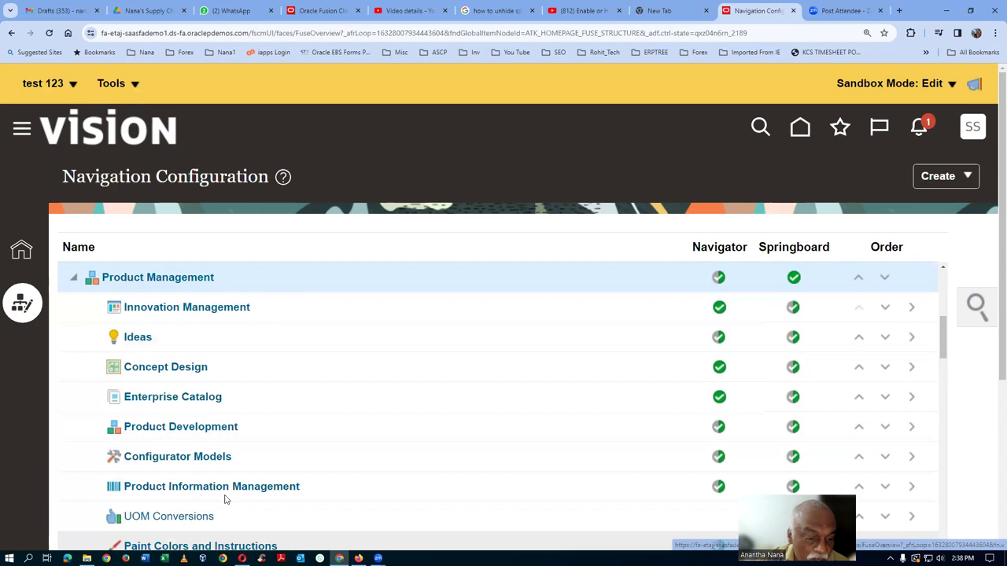
{"action": "left_click", "coordinate": [244, 488]}
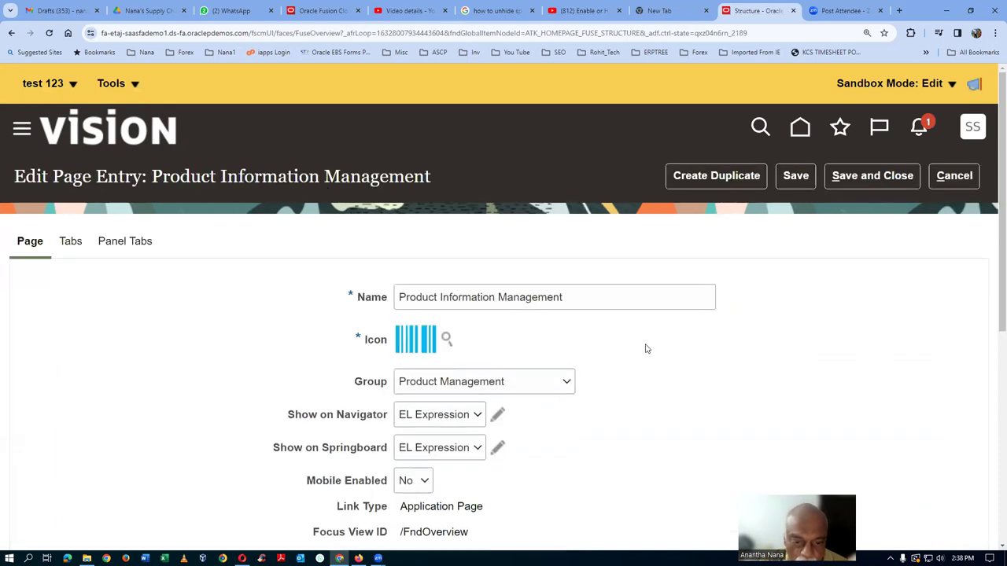
Open the Show on Navigator EL expression of the Product Information Management entry for editing.
{"action": "scroll", "coordinate": [645, 346], "scroll_direction": "down", "scroll_amount": 1}
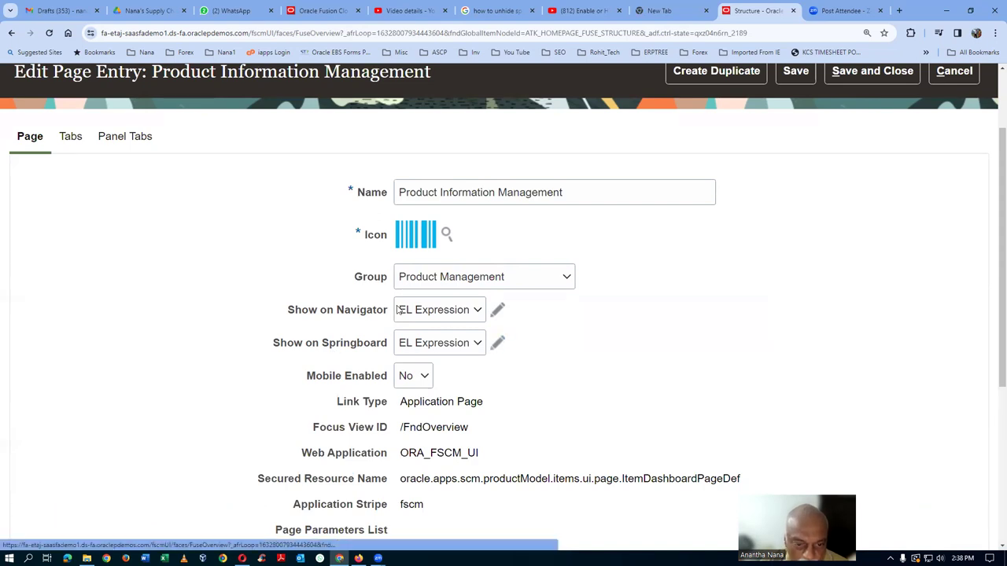
{"action": "left_click", "coordinate": [497, 343]}
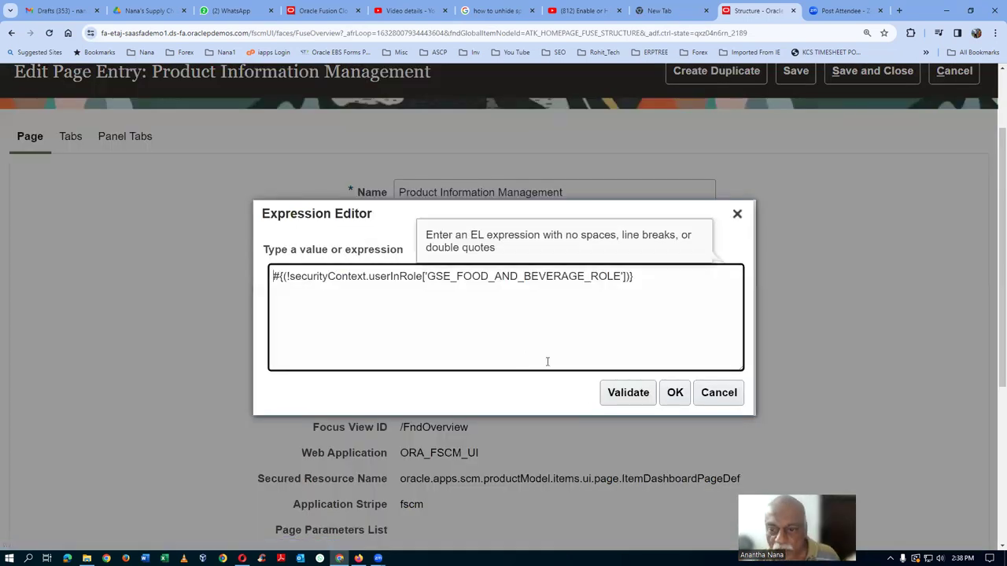
Remove the '!' so the Show on Navigator expression requires GSE_FOOD_AND_BEVERAGE_ROLE, validate and apply.
{"action": "left_click", "coordinate": [627, 395]}
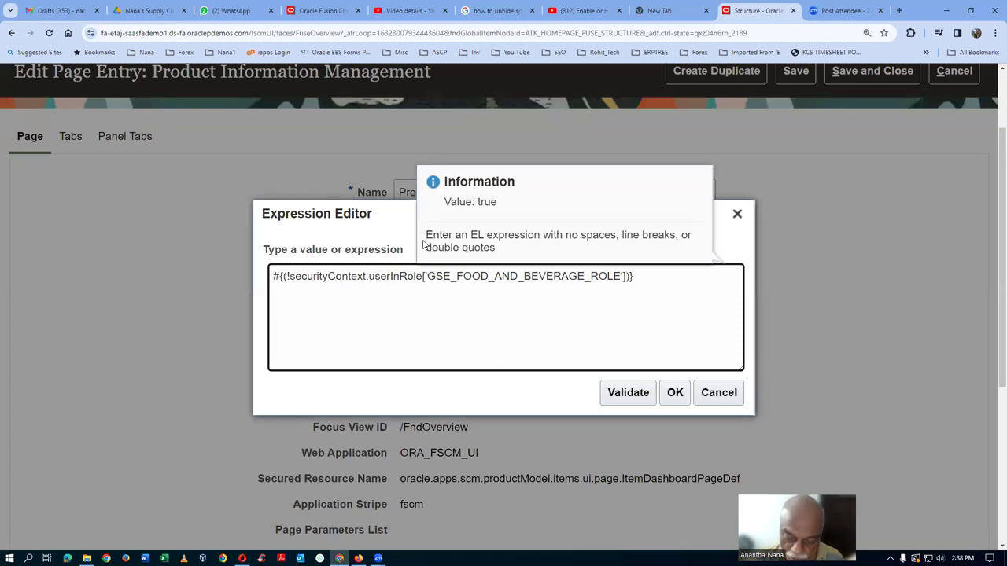
{"action": "key", "text": "Delete"}
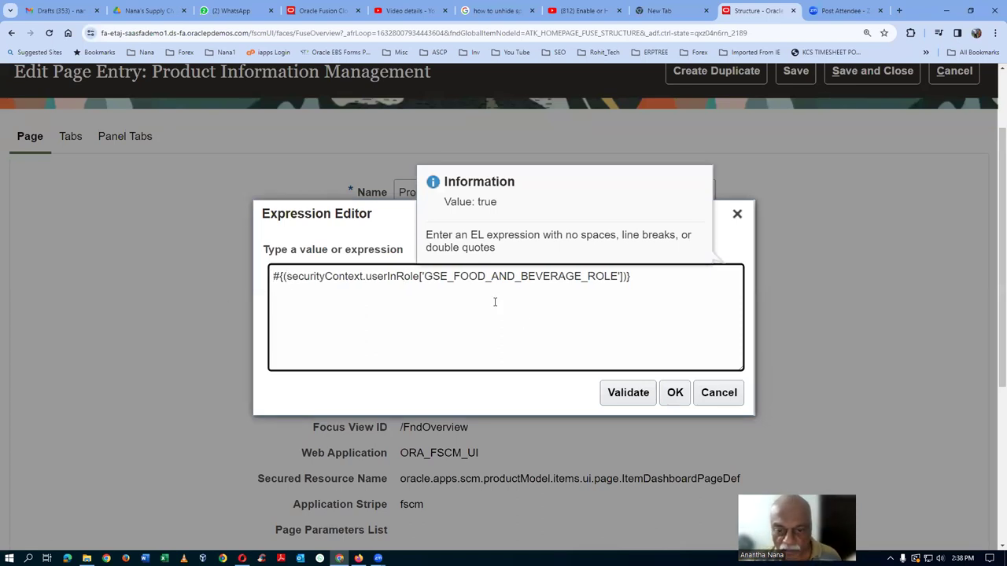
{"action": "left_click", "coordinate": [675, 397]}
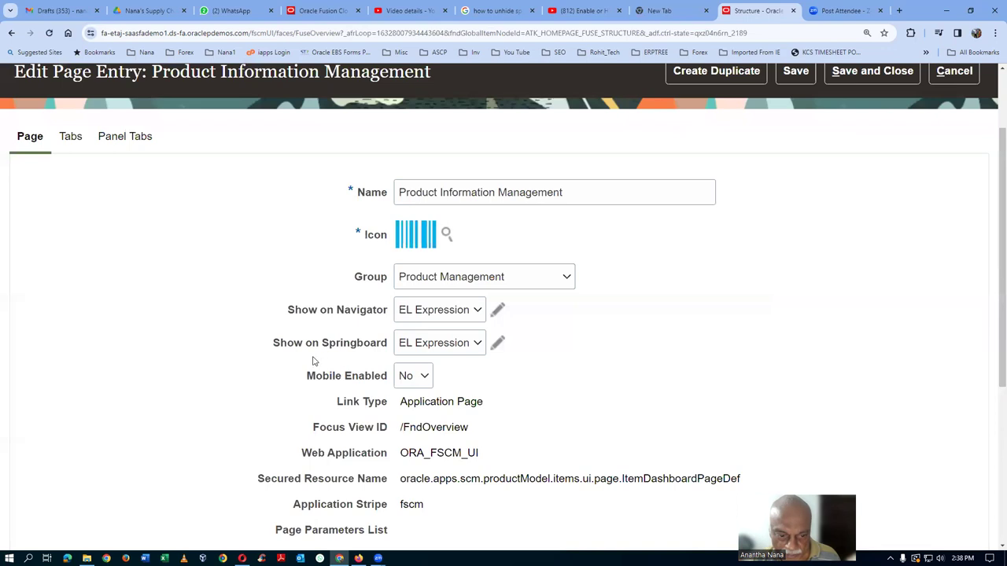
Validate and apply the Show on Springboard expression, then save the page entry.
{"action": "left_click", "coordinate": [498, 342]}
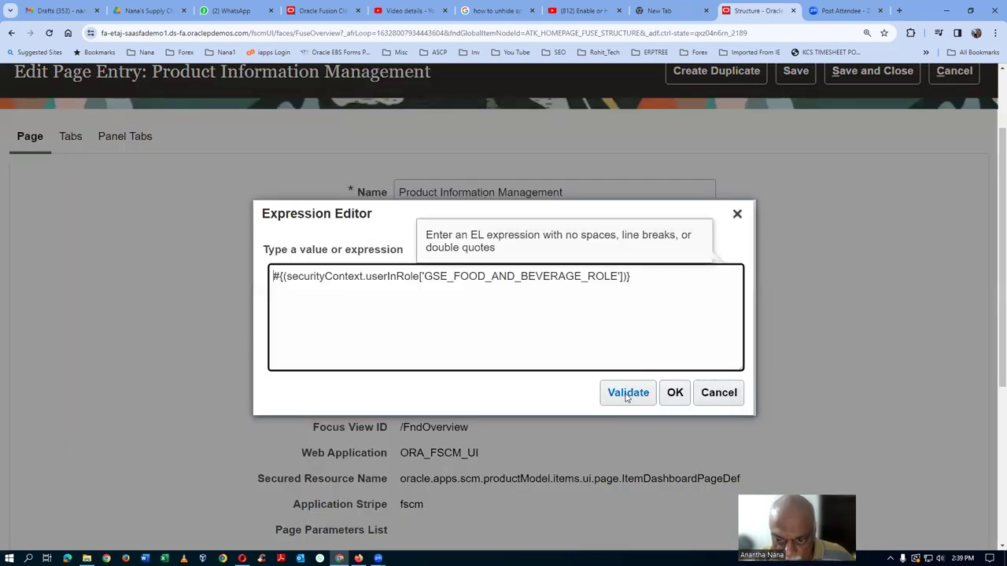
{"action": "left_click", "coordinate": [627, 395]}
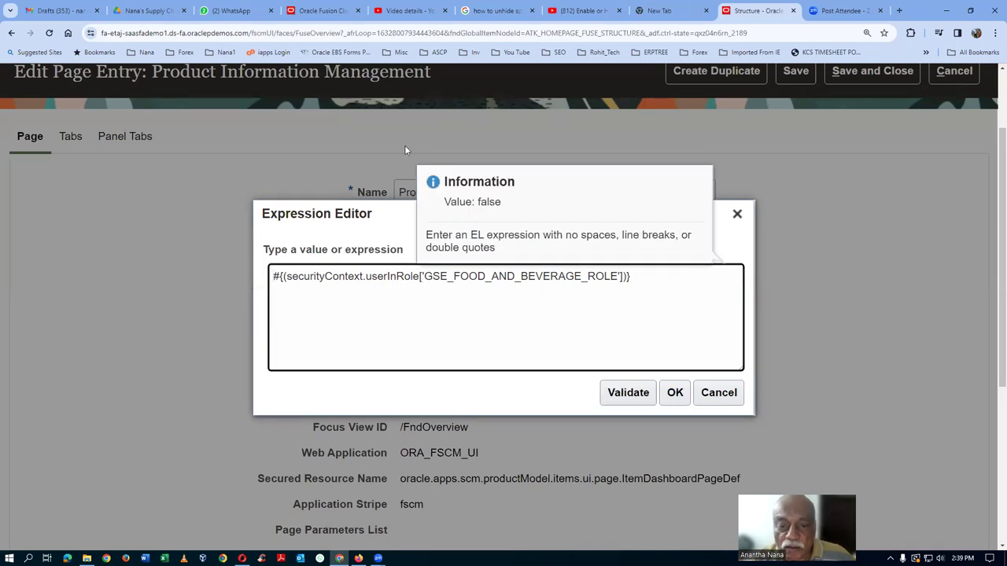
{"action": "left_click", "coordinate": [675, 392]}
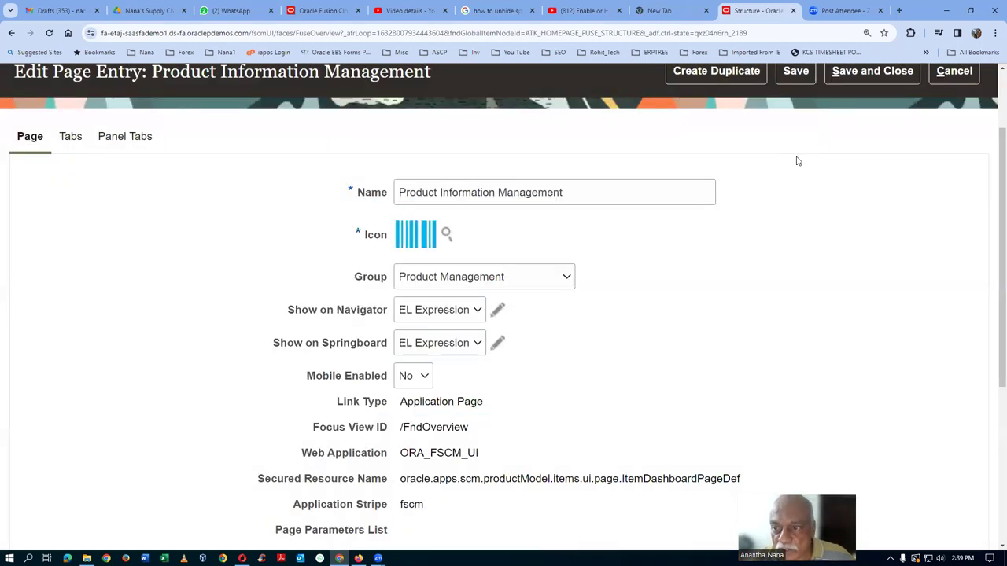
{"action": "left_click", "coordinate": [794, 73]}
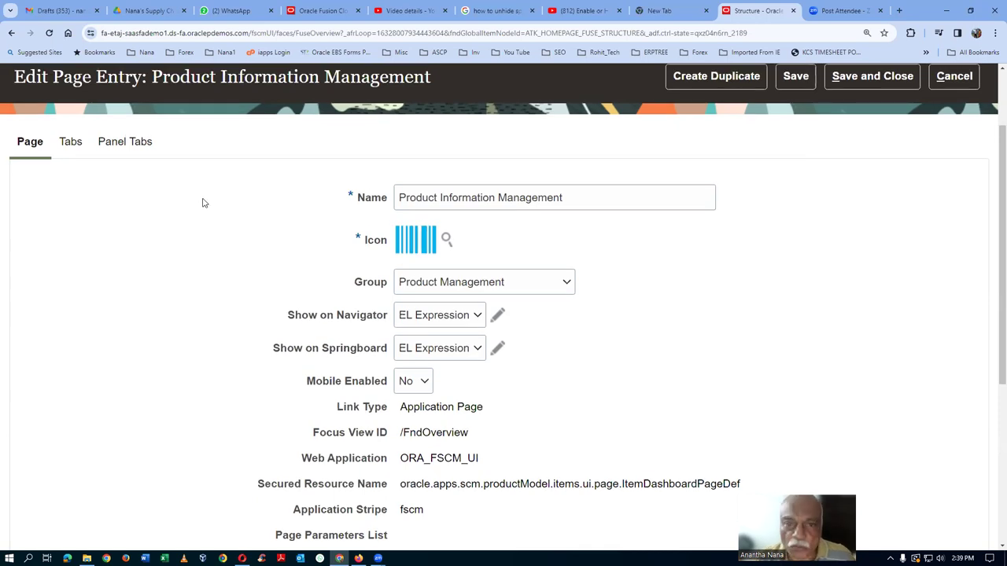
{"action": "scroll", "coordinate": [203, 201], "scroll_direction": "up", "scroll_amount": 2}
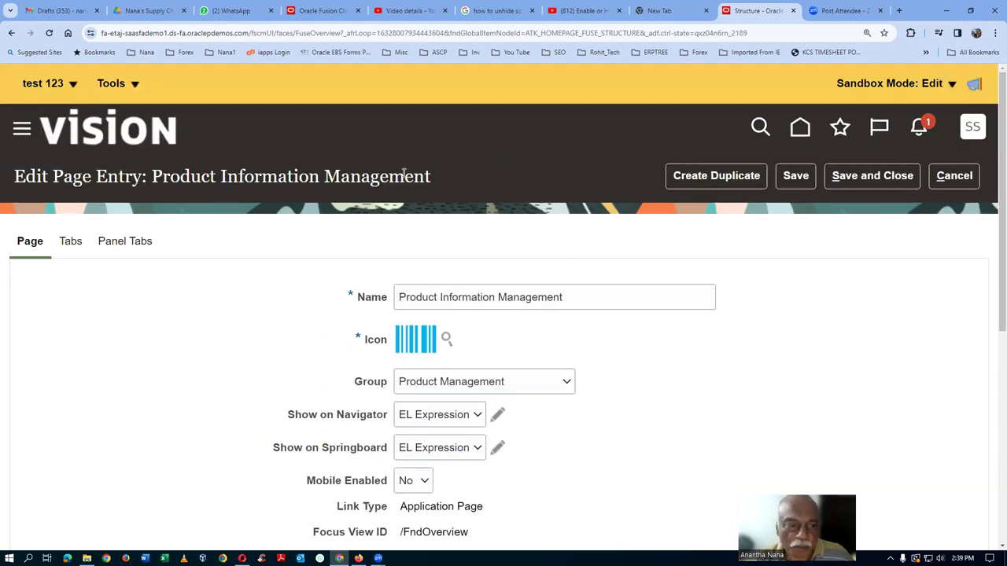
Return home and view Product Management's apps, now ending at Configurator Models.
{"action": "left_click", "coordinate": [800, 128]}
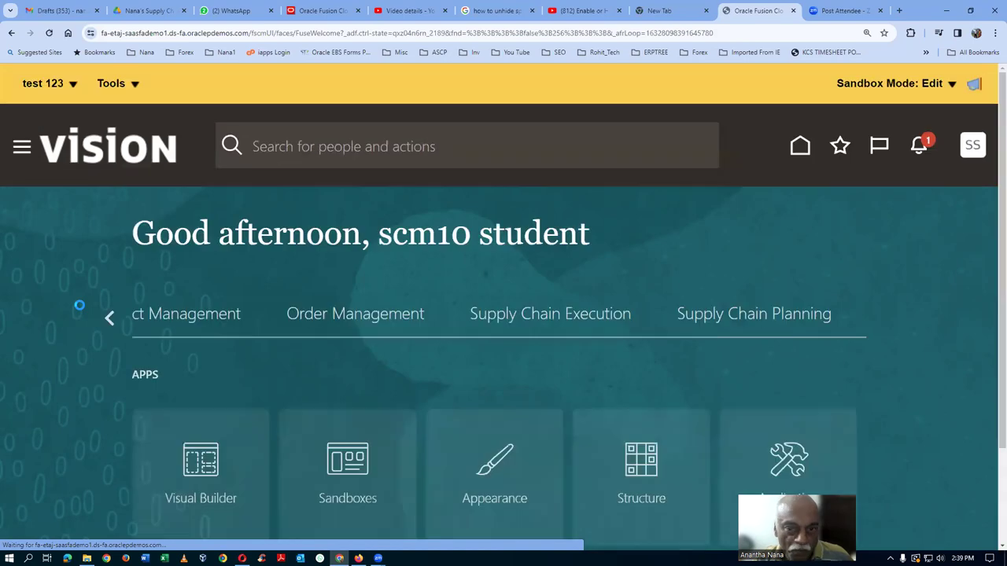
{"action": "left_click", "coordinate": [107, 319]}
{"action": "left_click", "coordinate": [107, 319]}
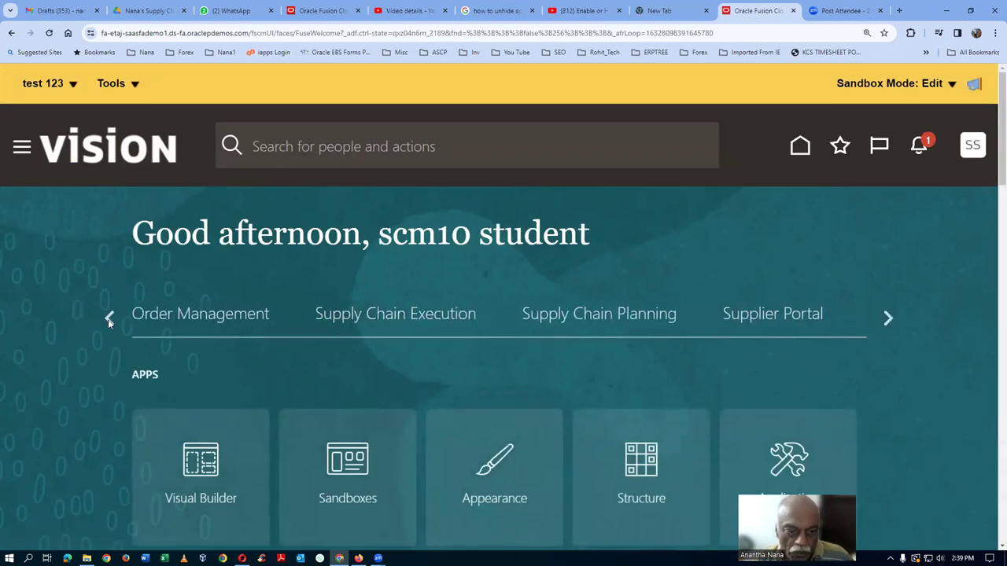
{"action": "left_click", "coordinate": [107, 320]}
{"action": "left_click", "coordinate": [108, 320]}
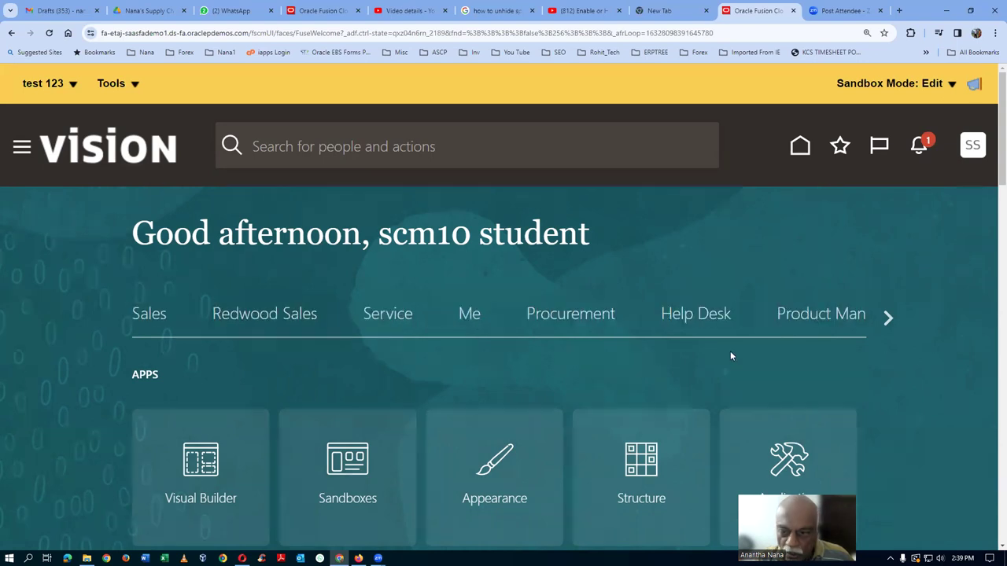
{"action": "left_click", "coordinate": [827, 317]}
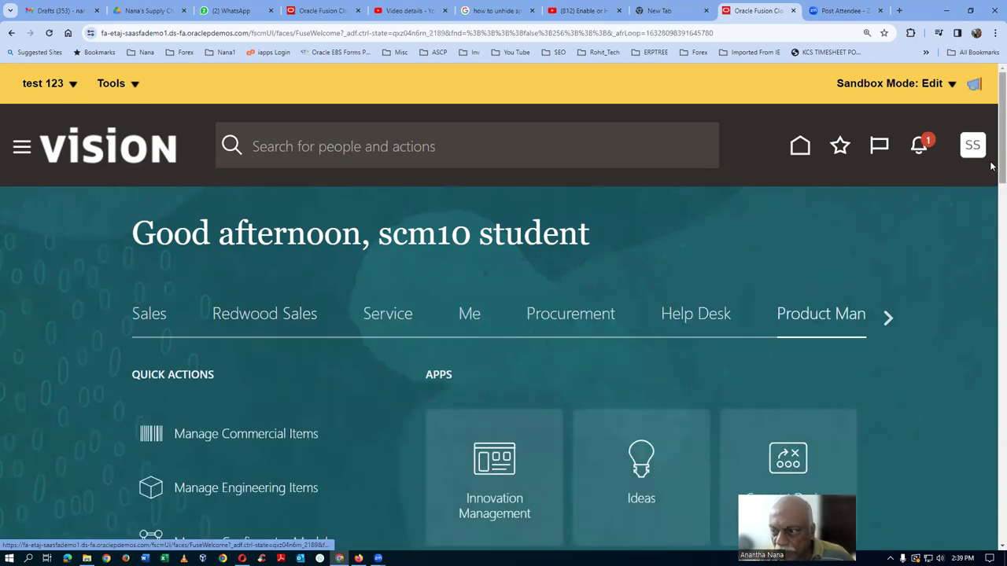
{"action": "left_click_drag", "start_coordinate": [991, 165], "coordinate": [992, 241]}
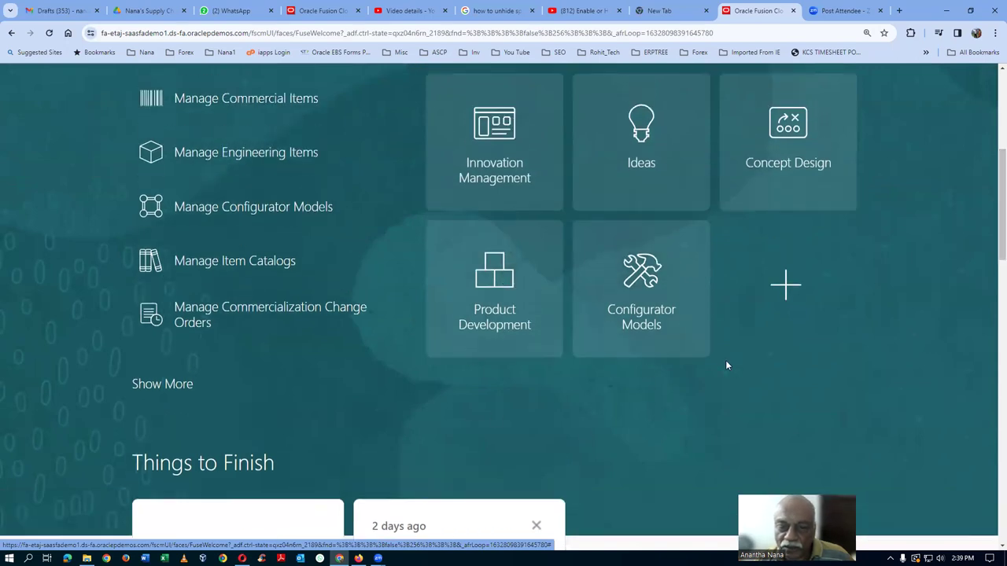
{"action": "scroll", "coordinate": [725, 360], "scroll_direction": "up", "scroll_amount": 2}
{"action": "scroll", "coordinate": [287, 283], "scroll_direction": "up", "scroll_amount": 1}
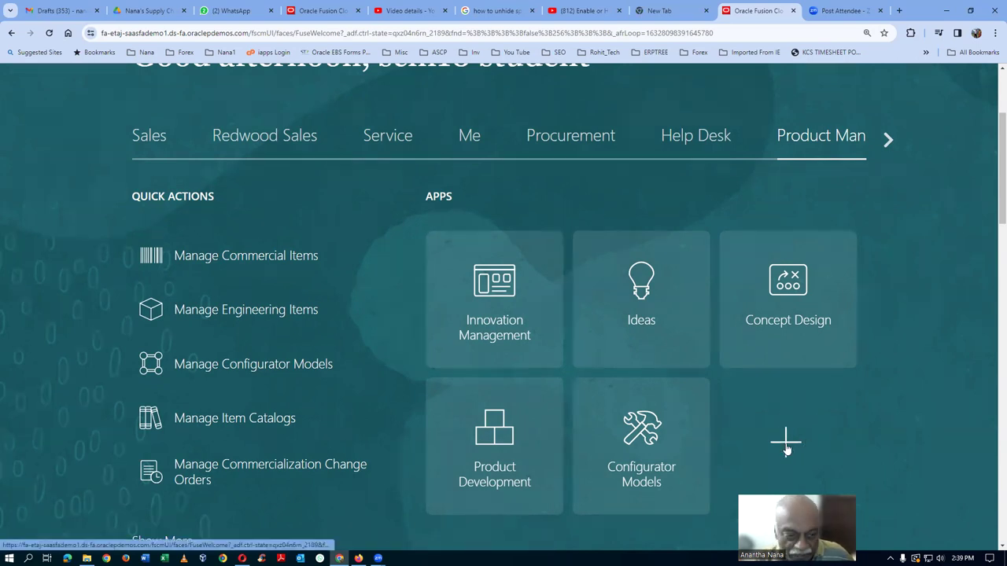
Review the Apps personalization checklist, with Product Information Management unchecked, and cancel without saving.
{"action": "left_click", "coordinate": [838, 425]}
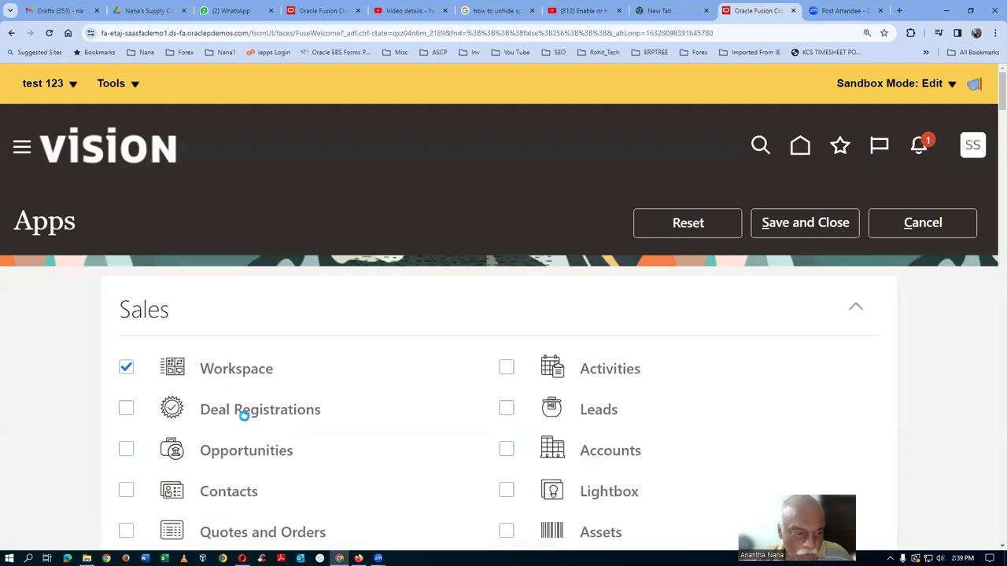
{"action": "scroll", "coordinate": [249, 418], "scroll_direction": "down", "scroll_amount": 3}
{"action": "scroll", "coordinate": [252, 419], "scroll_direction": "down", "scroll_amount": 5}
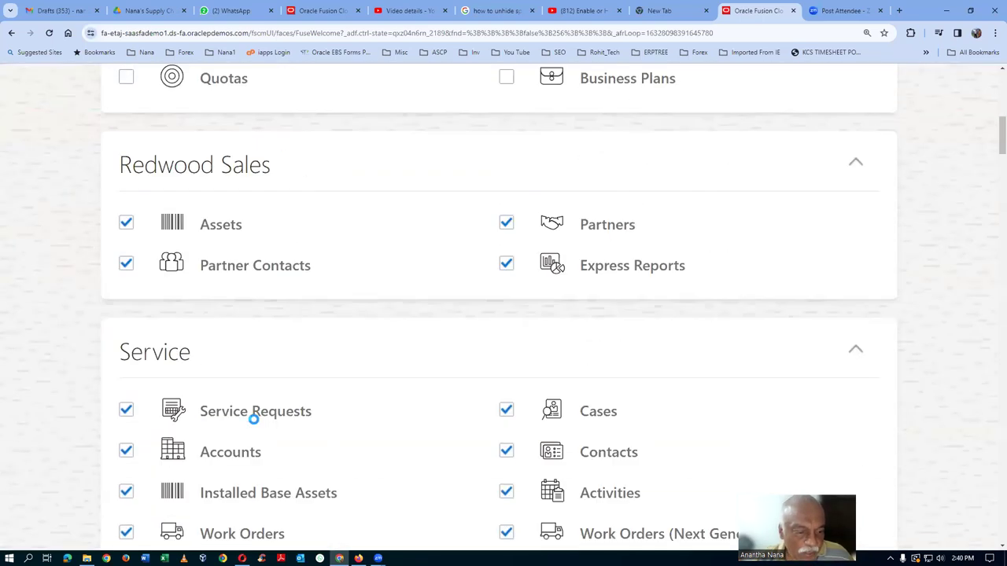
{"action": "scroll", "coordinate": [255, 424], "scroll_direction": "down", "scroll_amount": 8}
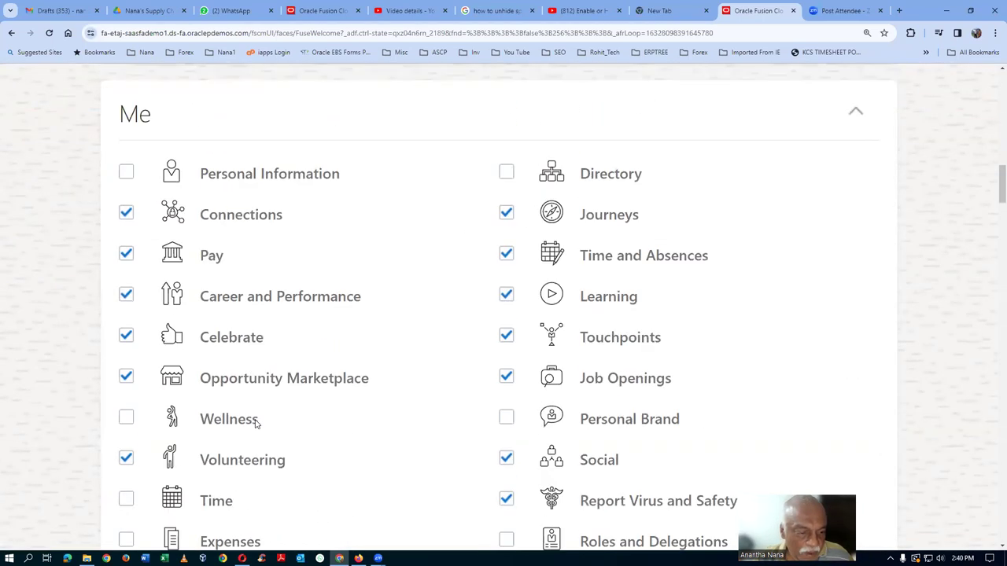
{"action": "scroll", "coordinate": [255, 419], "scroll_direction": "down", "scroll_amount": 6}
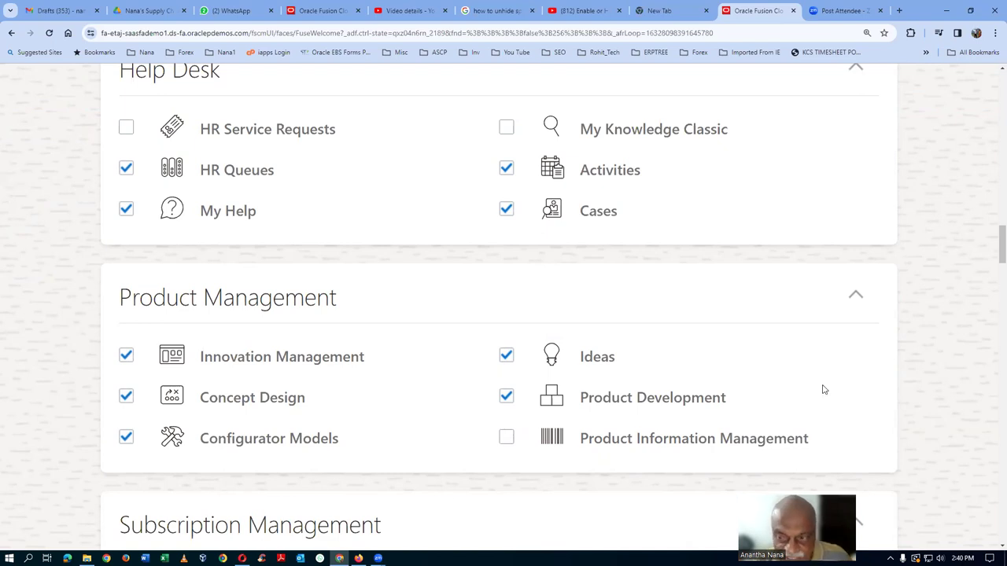
{"action": "scroll", "coordinate": [989, 298], "scroll_direction": "up", "scroll_amount": 3}
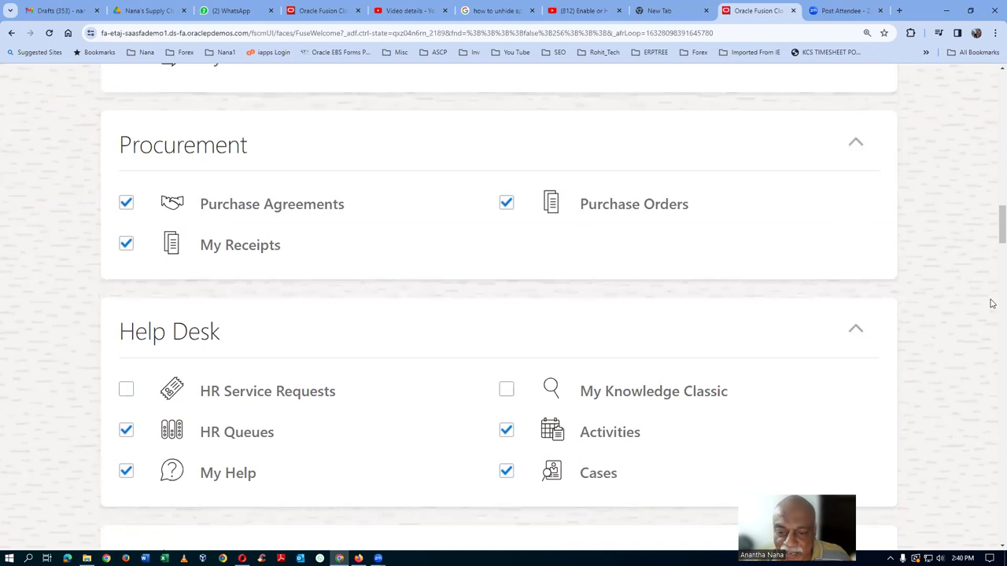
{"action": "scroll", "coordinate": [991, 306], "scroll_direction": "down", "scroll_amount": 3}
{"action": "scroll", "coordinate": [950, 306], "scroll_direction": "up", "scroll_amount": 7}
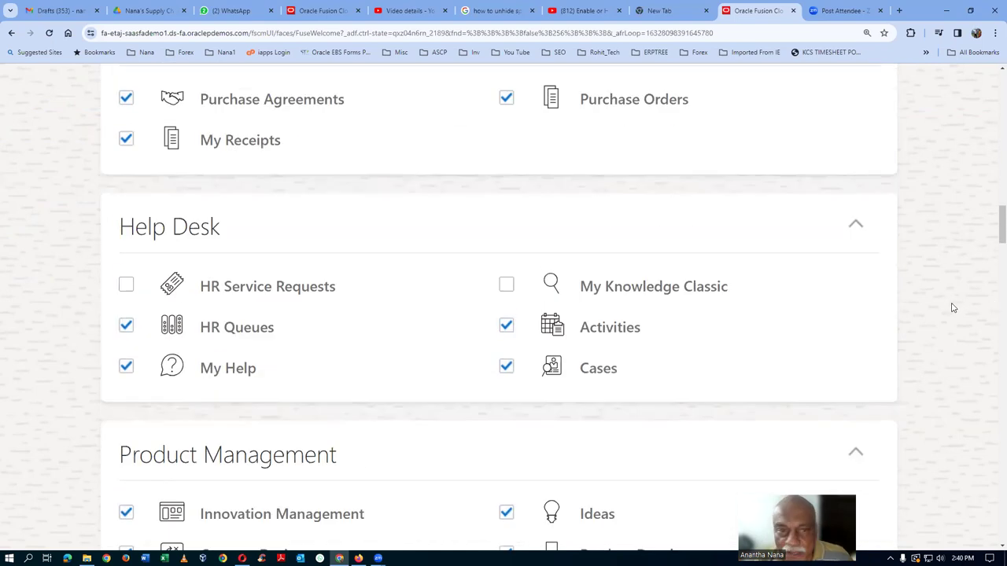
{"action": "scroll", "coordinate": [306, 288], "scroll_direction": "up", "scroll_amount": 20}
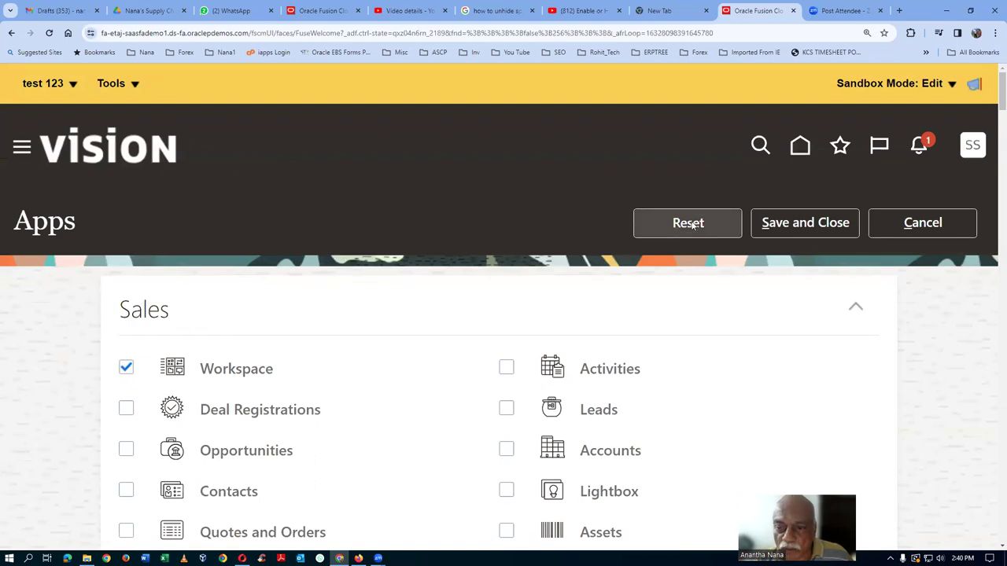
{"action": "left_click", "coordinate": [922, 223]}
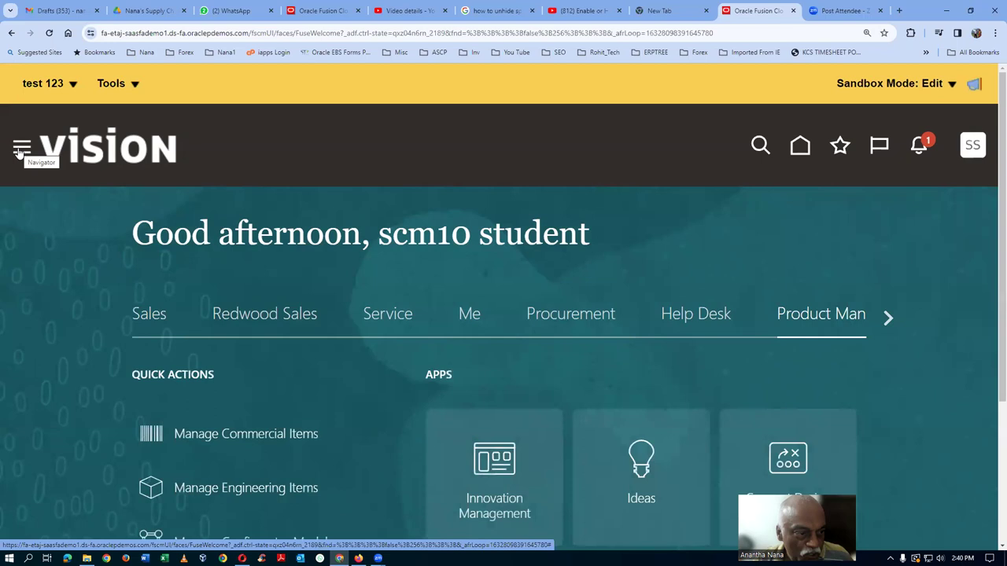
Check the Product Management apps listed in the Navigator, then close the Navigator.
{"action": "left_click", "coordinate": [19, 149]}
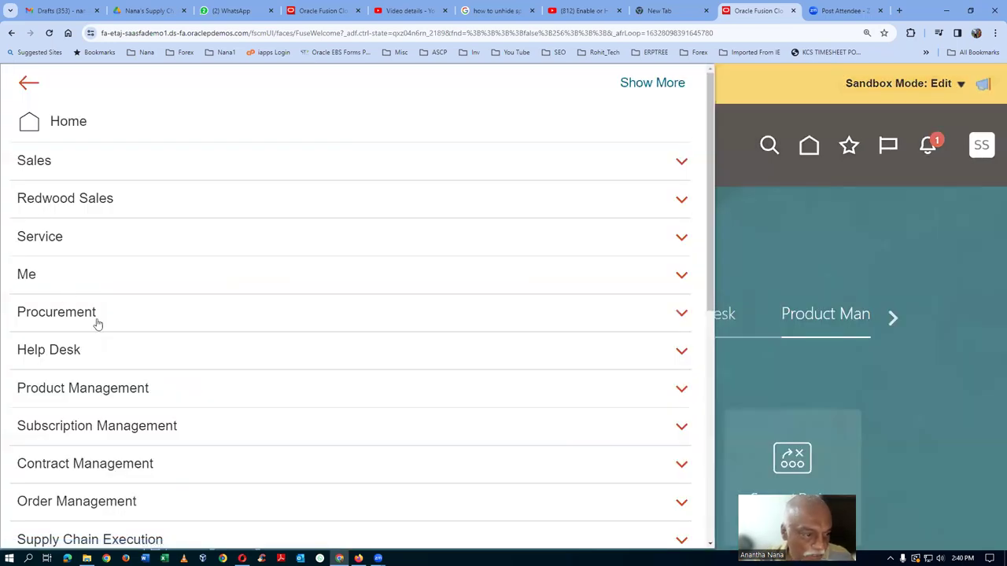
{"action": "left_click", "coordinate": [126, 394]}
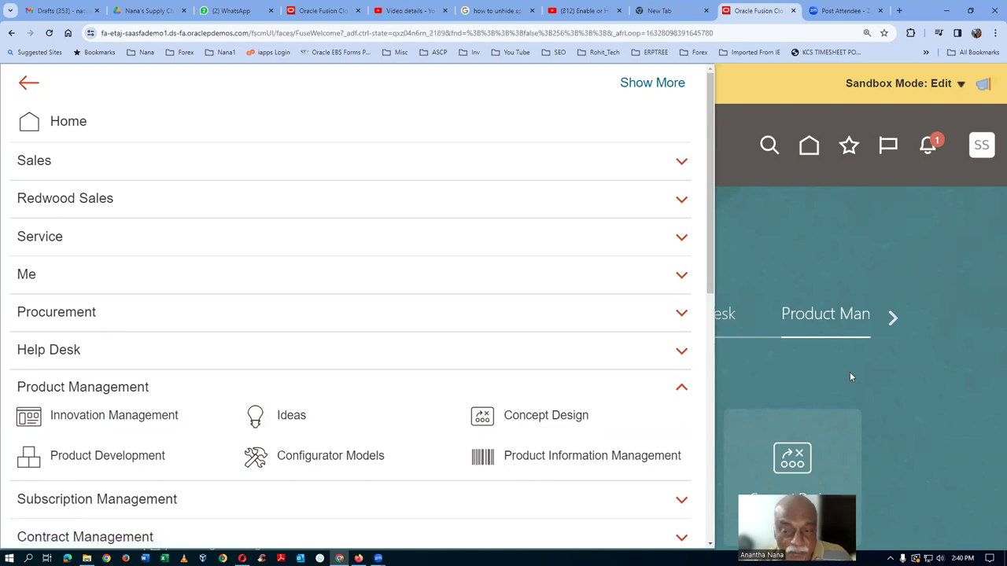
{"action": "left_click", "coordinate": [760, 223]}
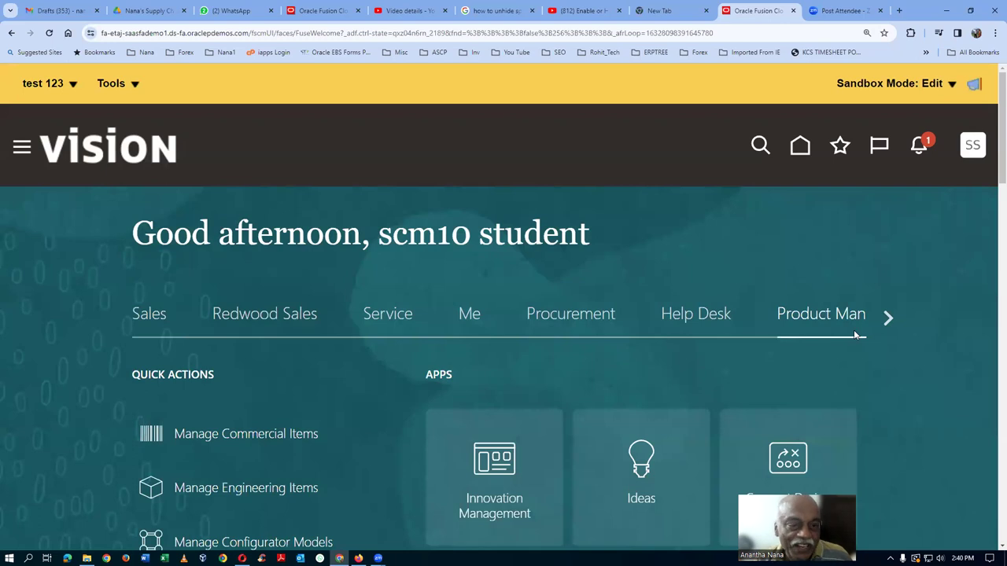
Publish the test 123 sandbox from its details page, answering Yes to the warning.
{"action": "left_click", "coordinate": [43, 88]}
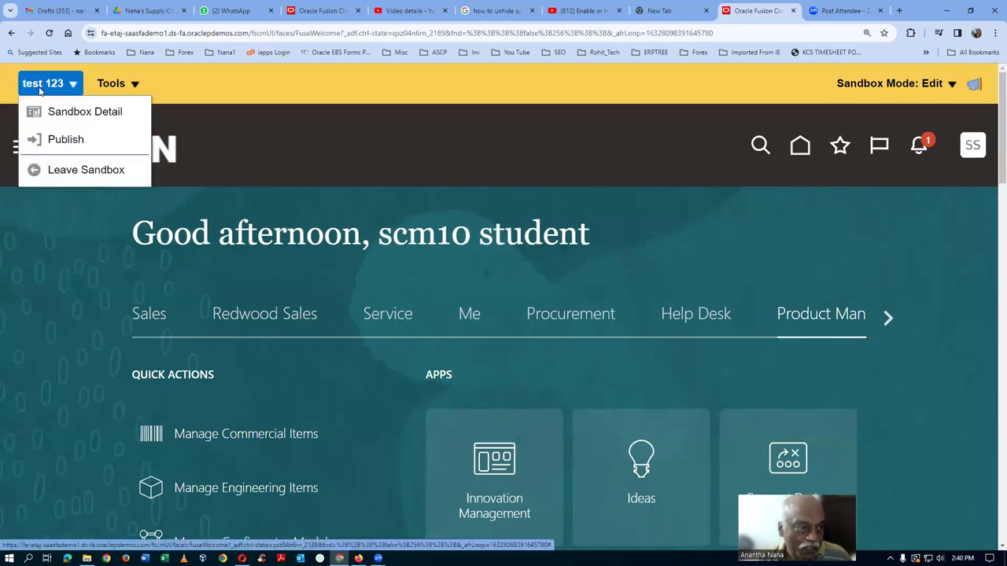
{"action": "left_click", "coordinate": [66, 140]}
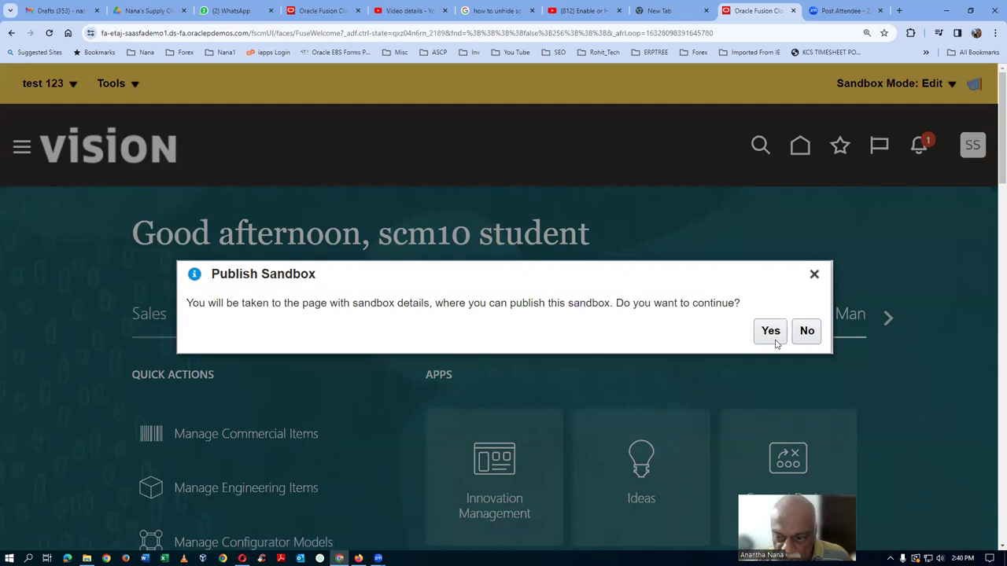
{"action": "left_click", "coordinate": [773, 338]}
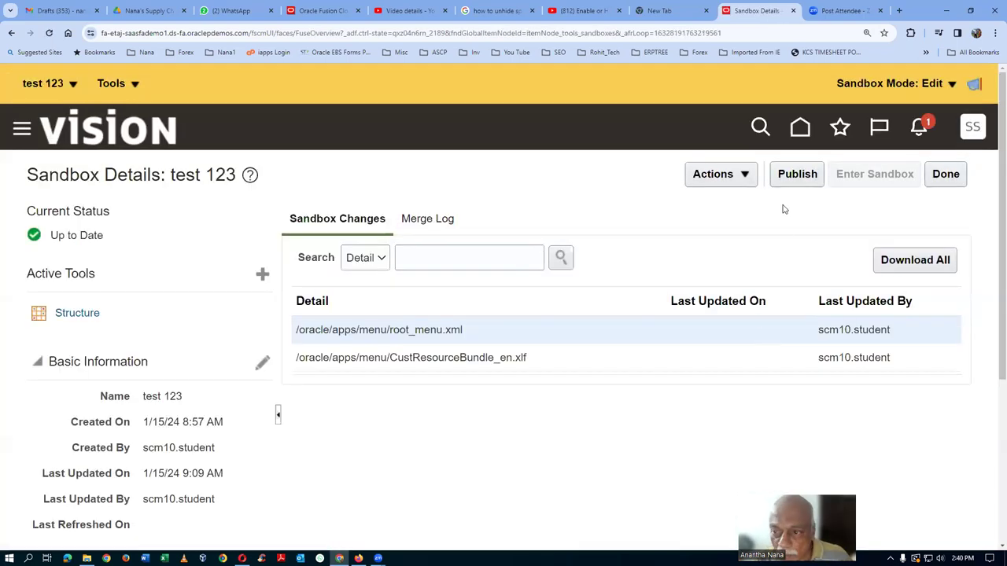
{"action": "left_click", "coordinate": [794, 176]}
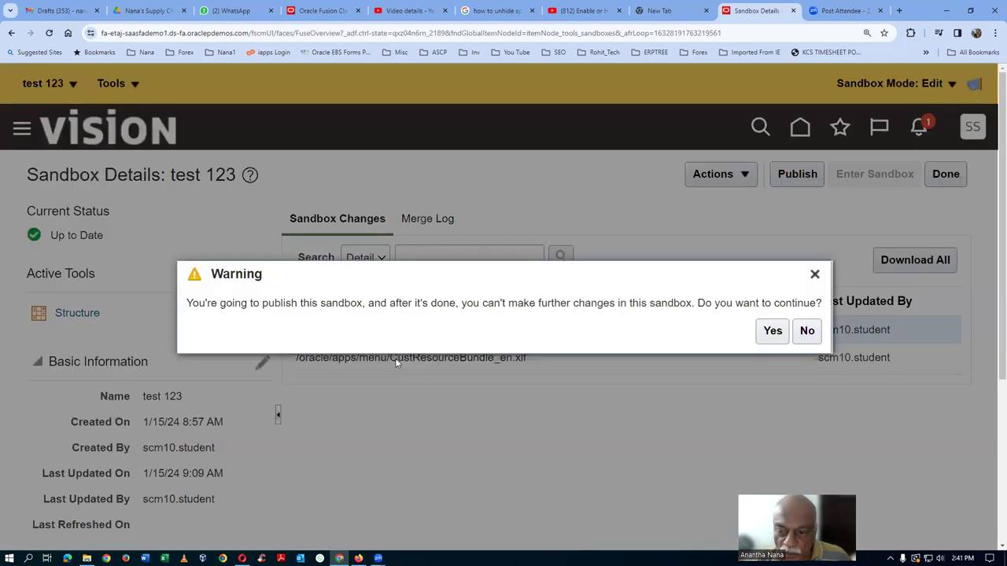
{"action": "left_click", "coordinate": [773, 335]}
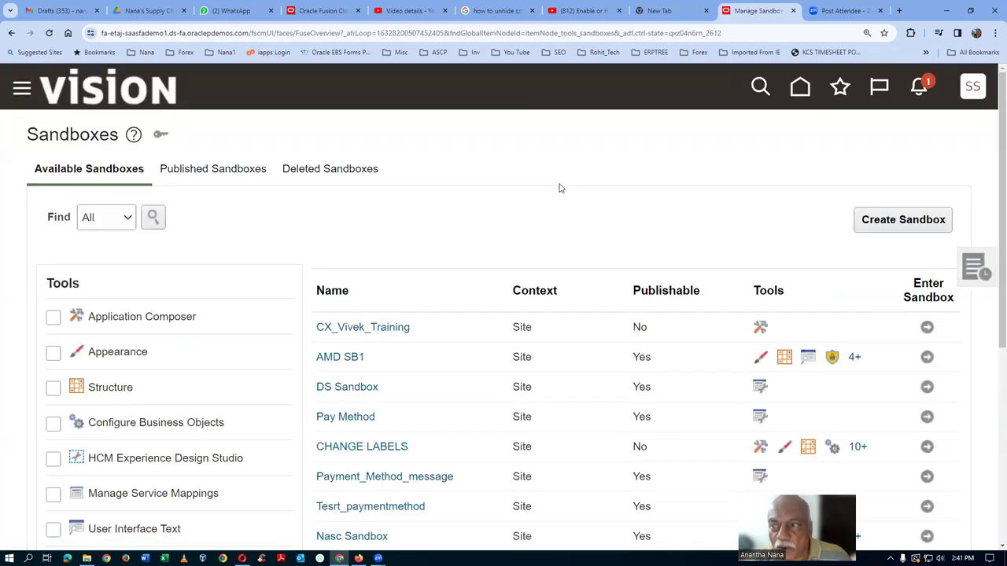
Sign out from the SS avatar menu and sign back in.
{"action": "left_click", "coordinate": [972, 88]}
{"action": "left_click", "coordinate": [948, 134]}
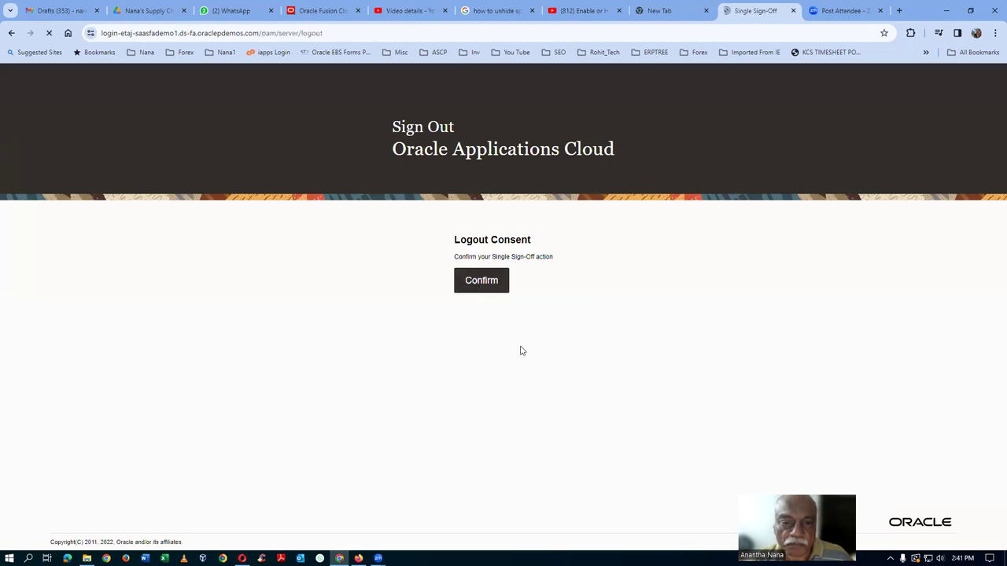
{"action": "left_click", "coordinate": [431, 341]}
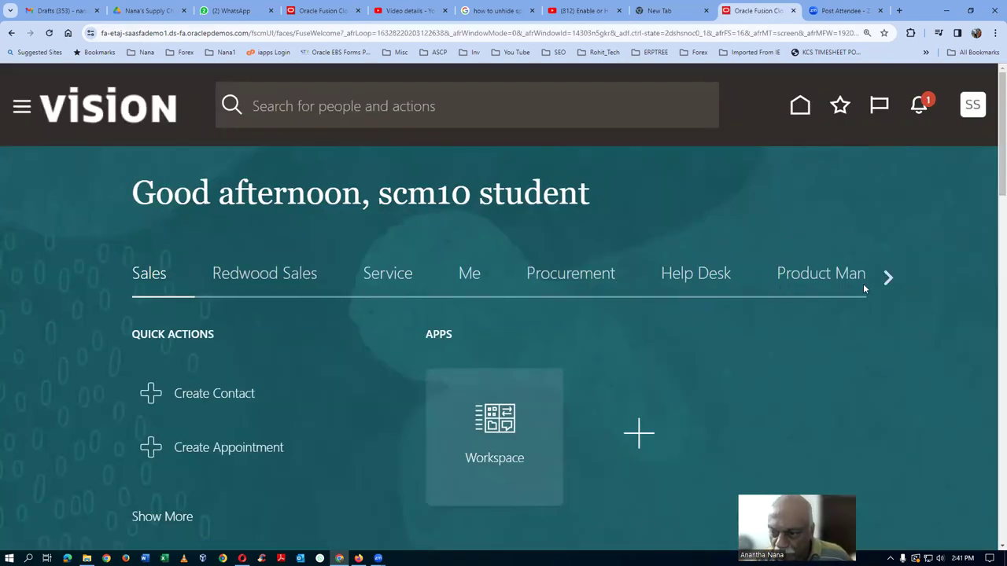
Show the Product Management tab's quick actions and apps on the home page.
{"action": "left_click", "coordinate": [826, 283]}
{"action": "scroll", "coordinate": [859, 342], "scroll_direction": "down", "scroll_amount": 2}
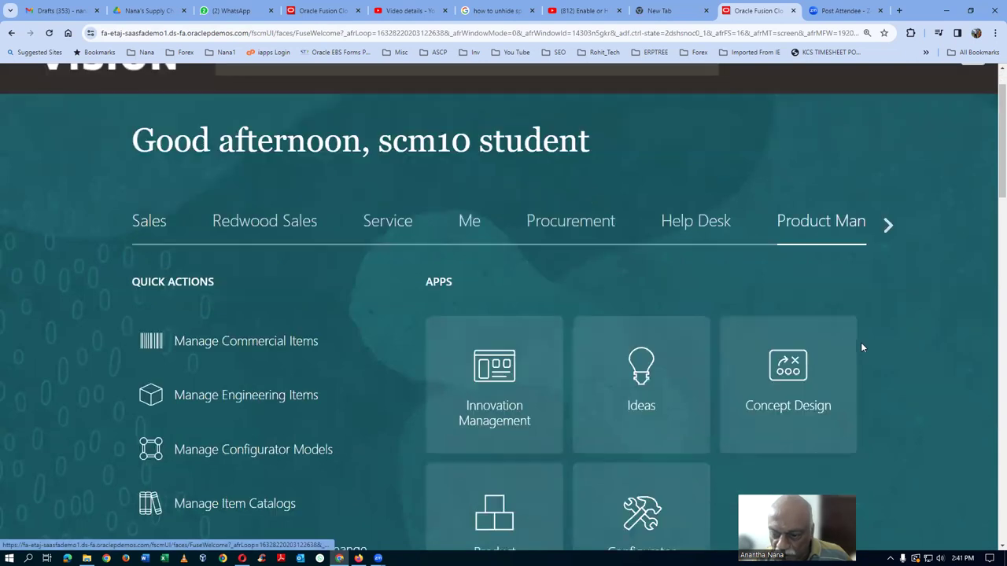
{"action": "scroll", "coordinate": [850, 446], "scroll_direction": "down", "scroll_amount": 1}
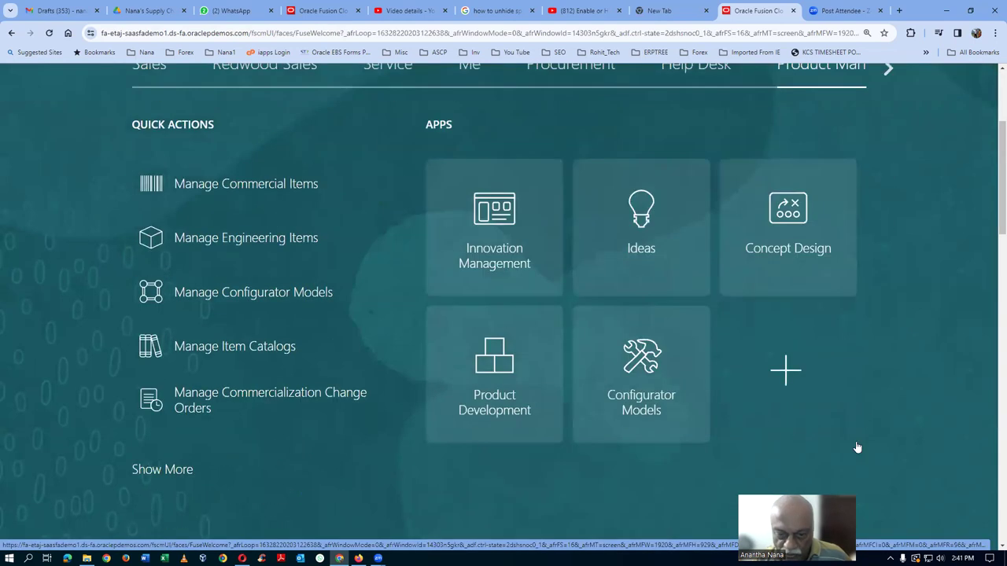
{"action": "scroll", "coordinate": [32, 223], "scroll_direction": "up", "scroll_amount": 2}
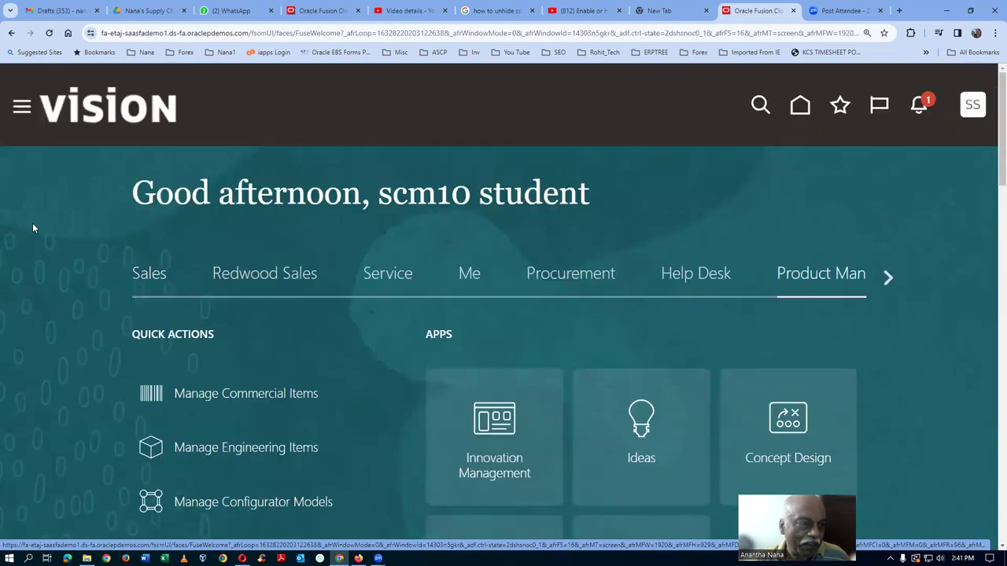
From the Navigator's Product Management group, launch Product Information Management.
{"action": "left_click", "coordinate": [21, 110]}
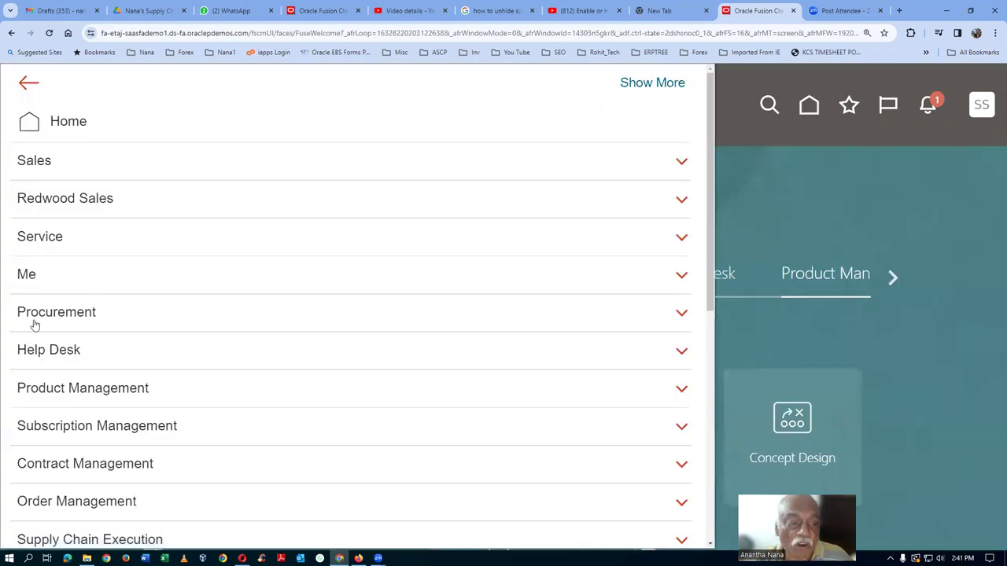
{"action": "scroll", "coordinate": [59, 332], "scroll_direction": "down", "scroll_amount": 1}
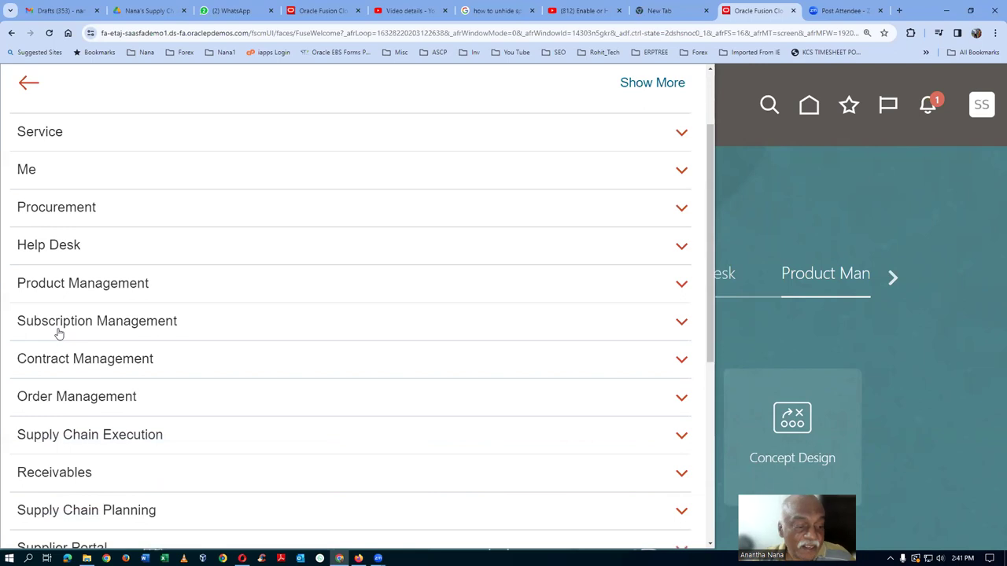
{"action": "left_click", "coordinate": [76, 289]}
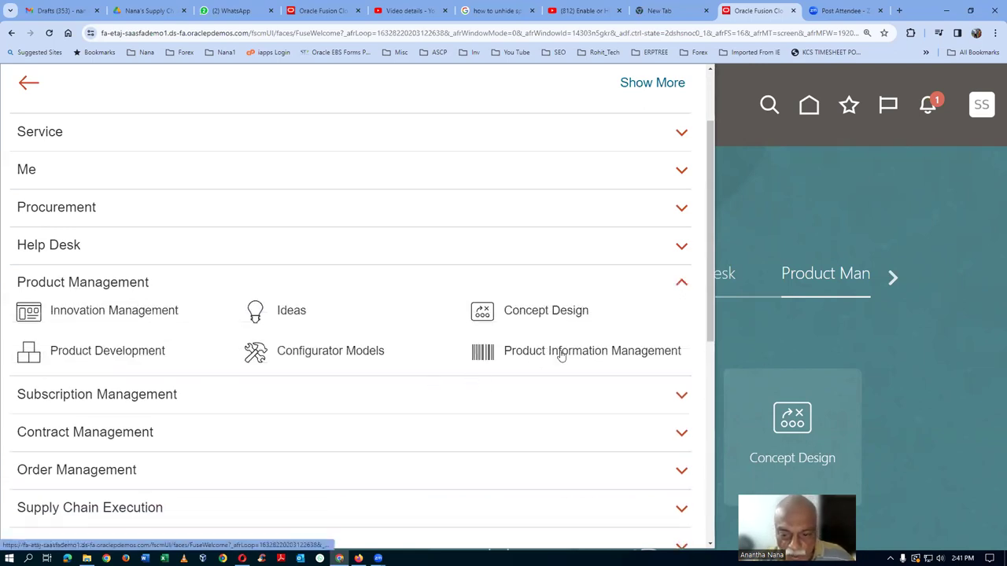
{"action": "left_click", "coordinate": [560, 356]}
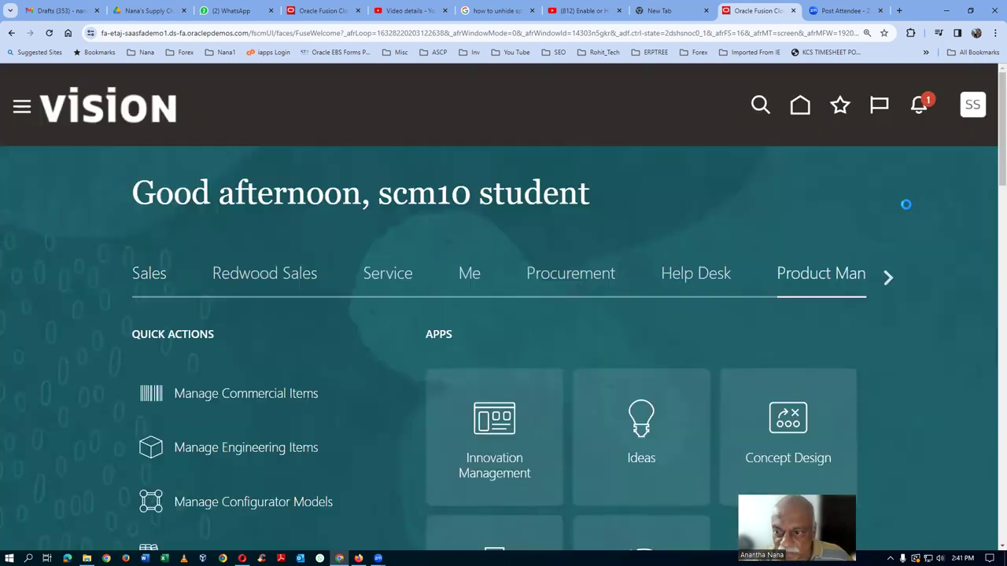